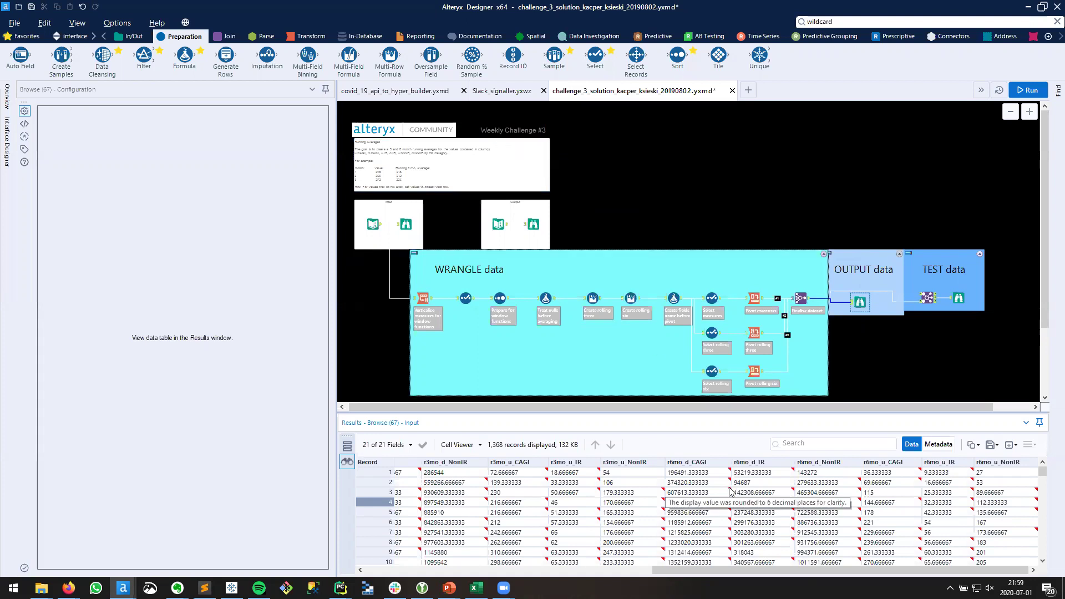
# Add a Formula tool after the final data step with a new column named test_format
pyautogui.click(582, 502)
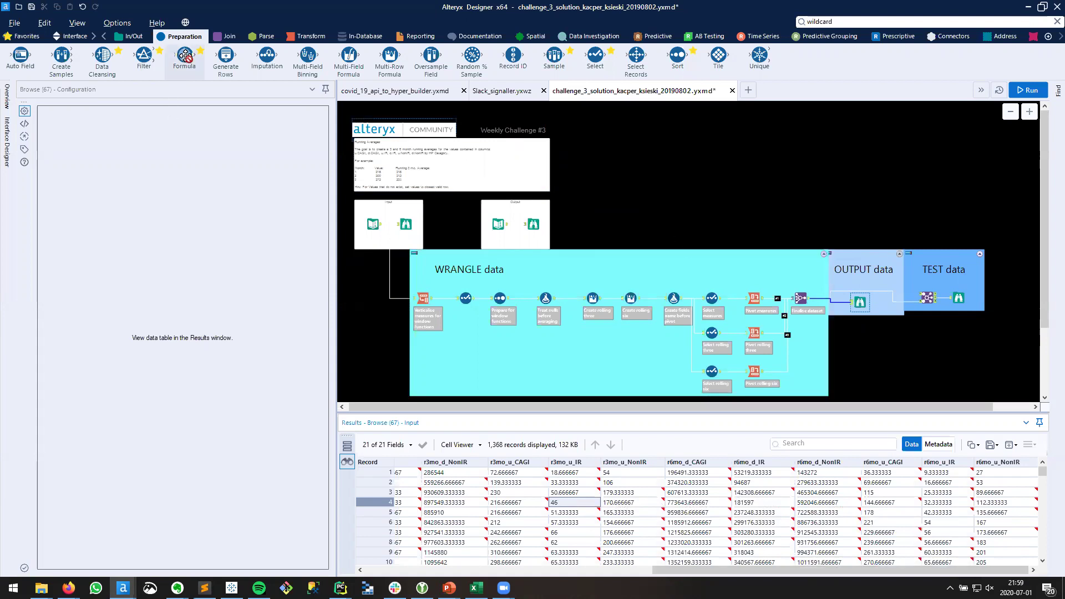
pyautogui.moveTo(184, 55); pyautogui.dragTo(862, 343)
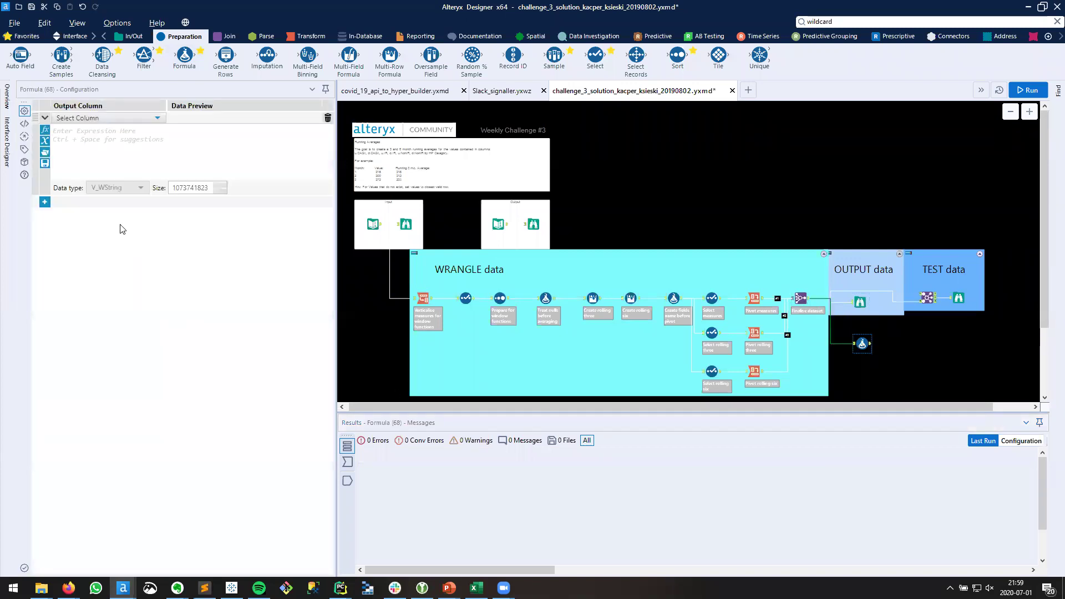
pyautogui.click(90, 117)
pyautogui.click(98, 129)
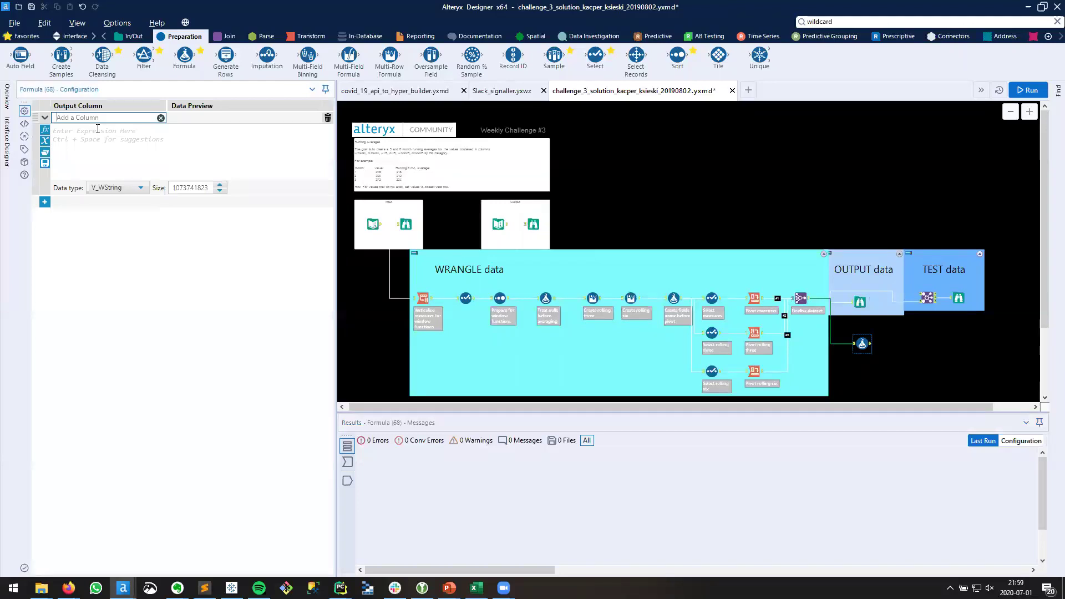
pyautogui.write('test_format')
pyautogui.click(106, 140)
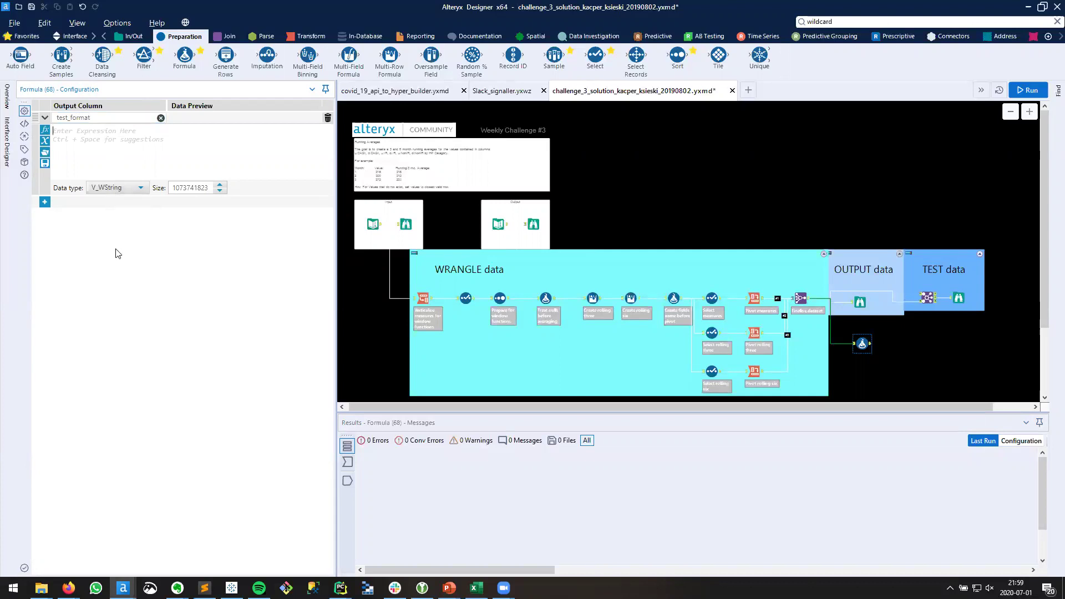
# Write the test_format expression as ToString([r6mo_u_NonIR],2,1)
pyautogui.click(347, 462)
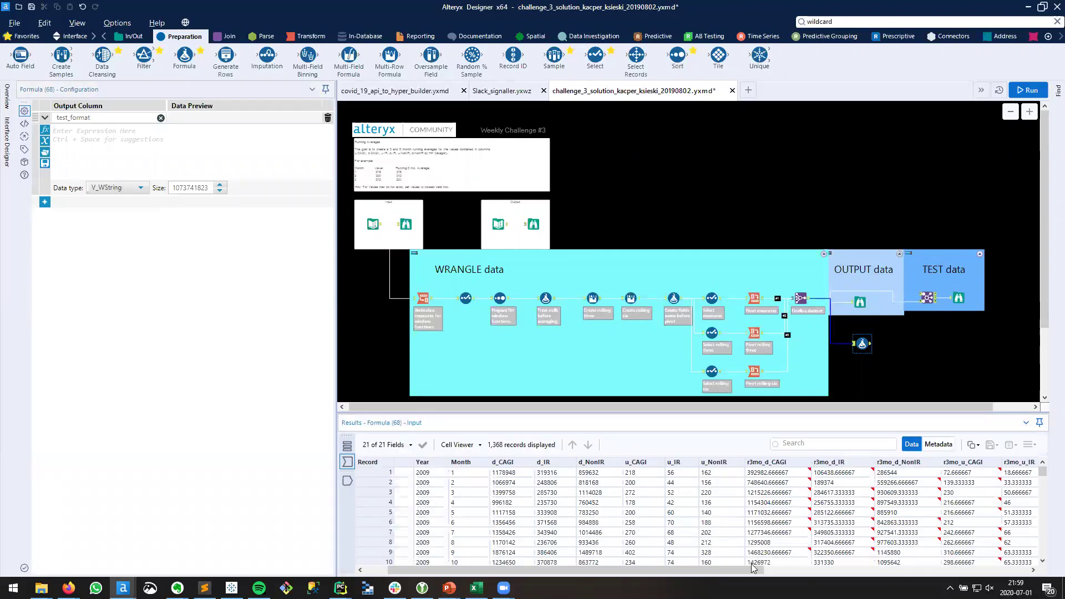
pyautogui.moveTo(752, 568); pyautogui.dragTo(1019, 569)
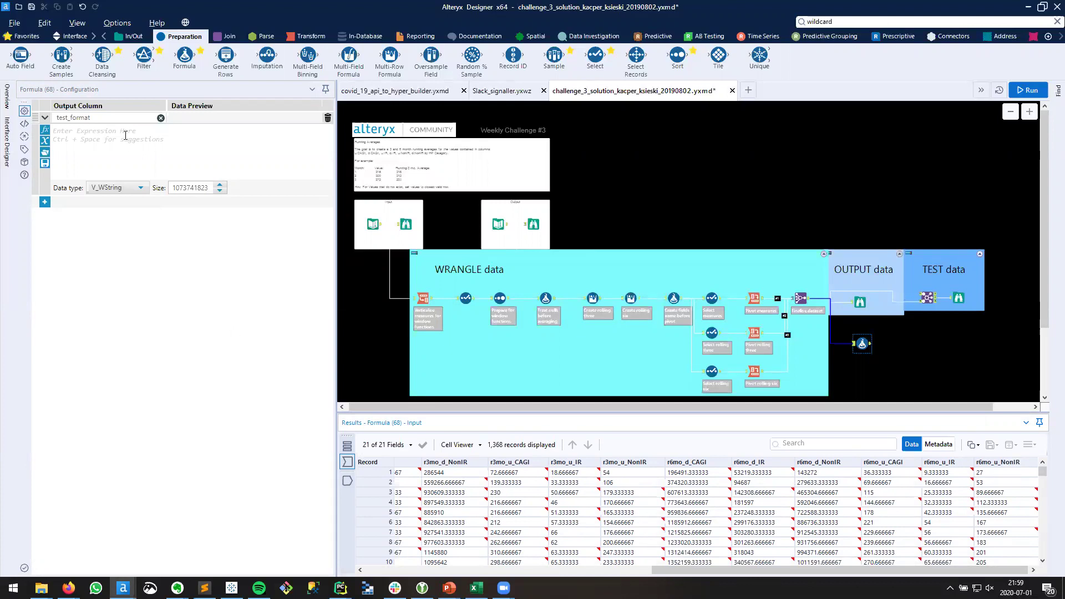
pyautogui.click(142, 306)
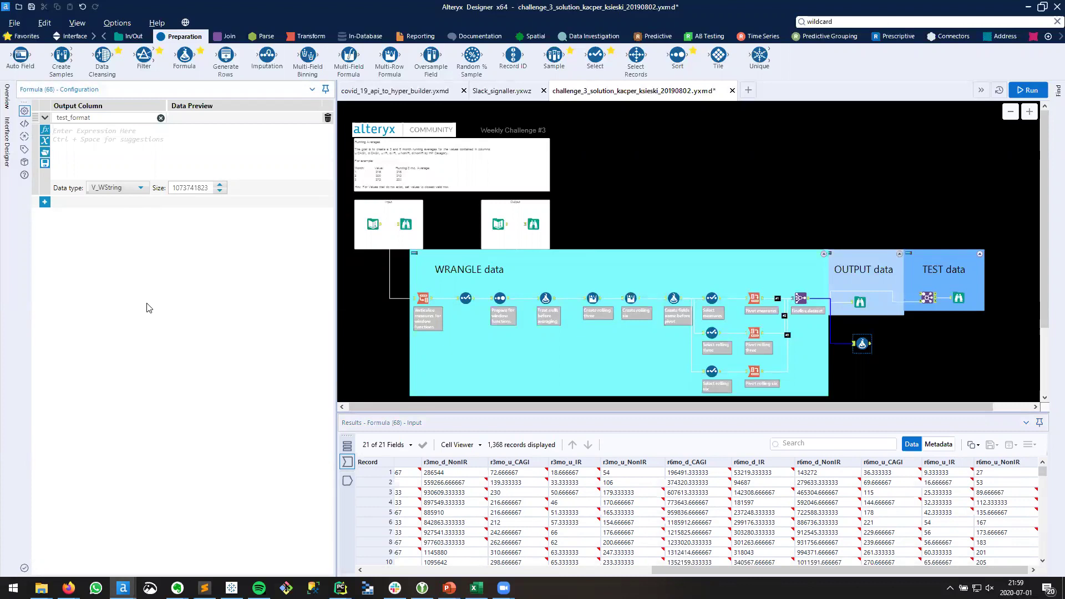
pyautogui.write('tostri')
pyautogui.press('Return')
pyautogui.write('r6mo')
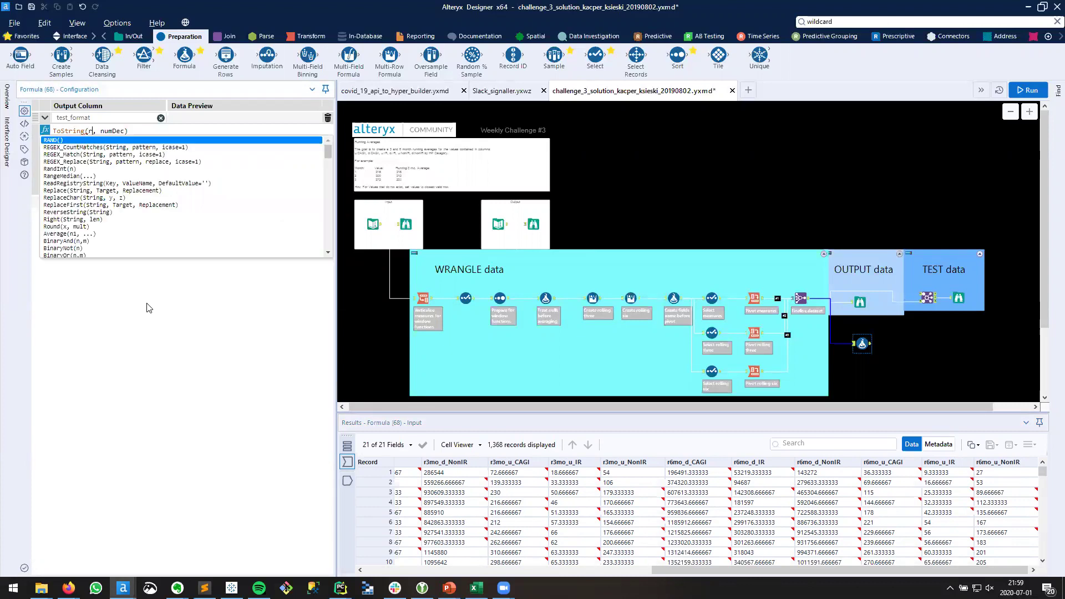
pyautogui.press('Down')
pyautogui.press('Down')
pyautogui.press('Down')
pyautogui.press('Down')
pyautogui.press('Down')
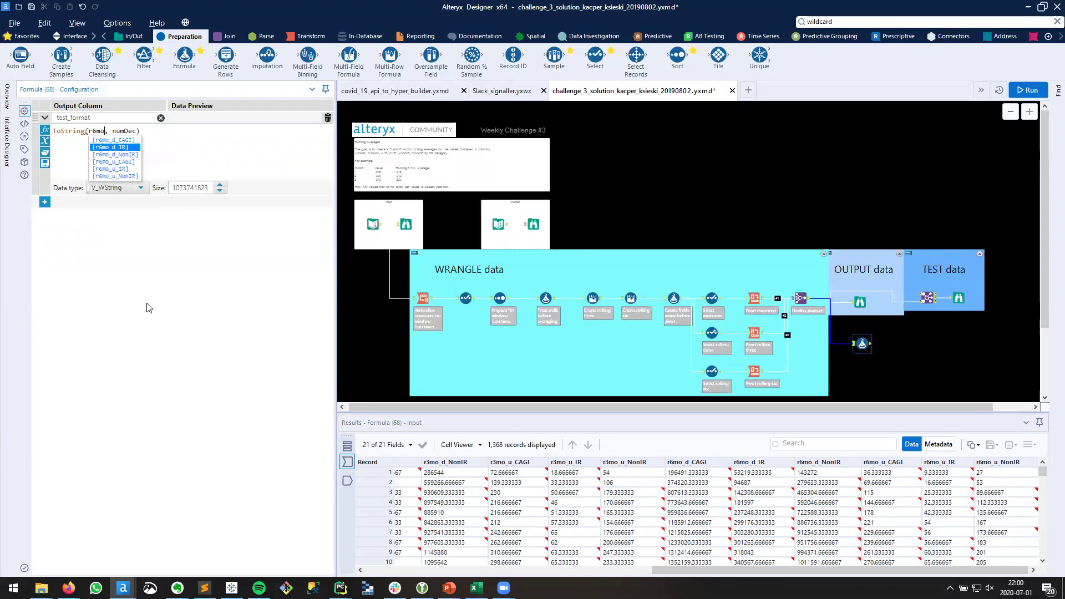
pyautogui.press('Return')
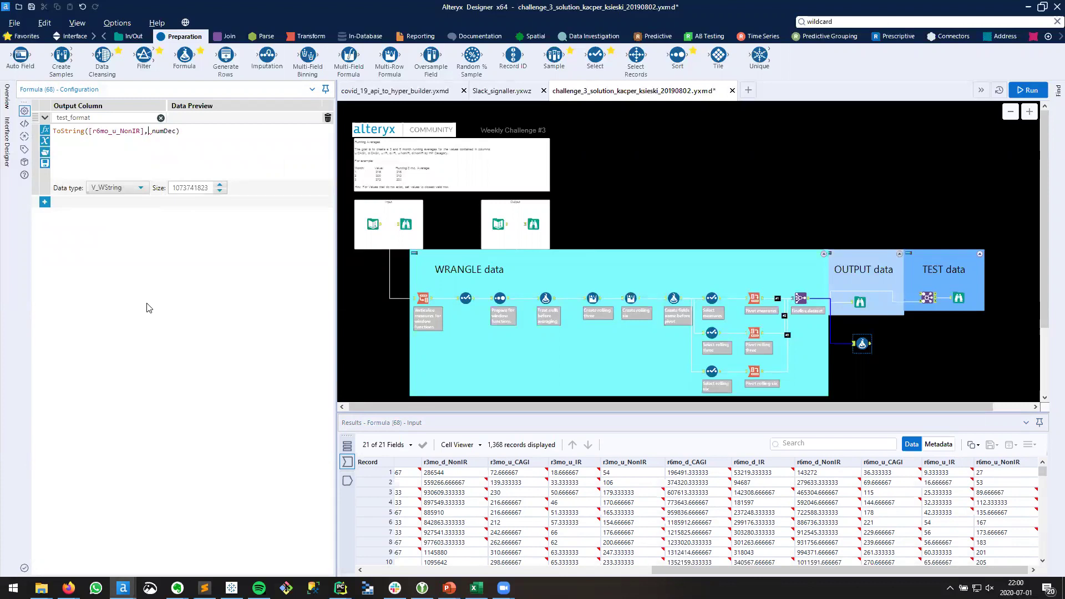
pyautogui.press('Tab')
pyautogui.press('BackSpace')
pyautogui.write('2,1')
# Run the workflow and bring up the Formula tool's output grid
pyautogui.click(1028, 90)
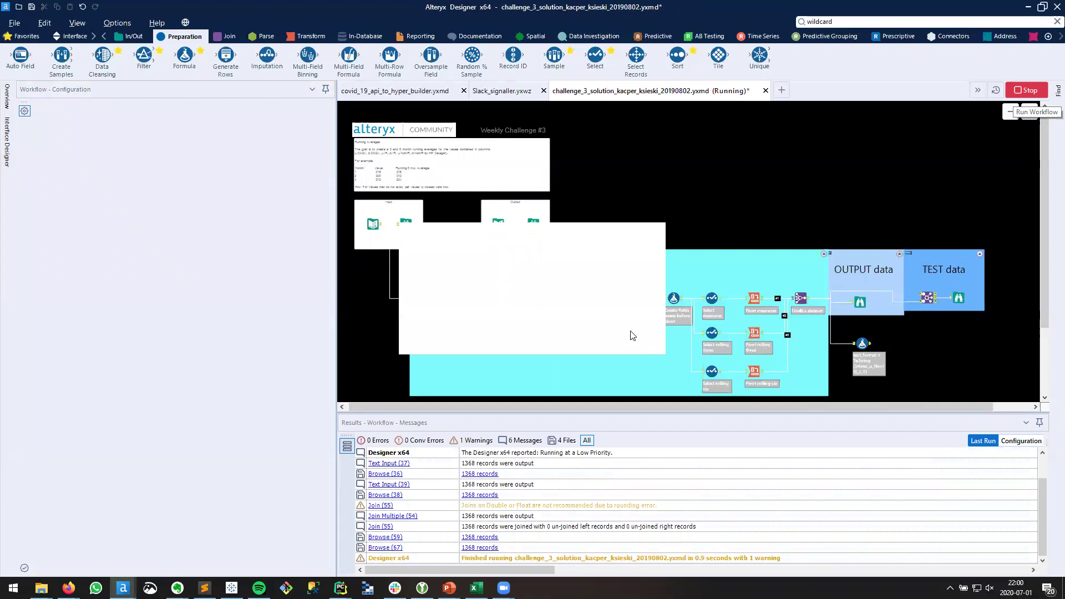
pyautogui.click(634, 334)
pyautogui.click(869, 345)
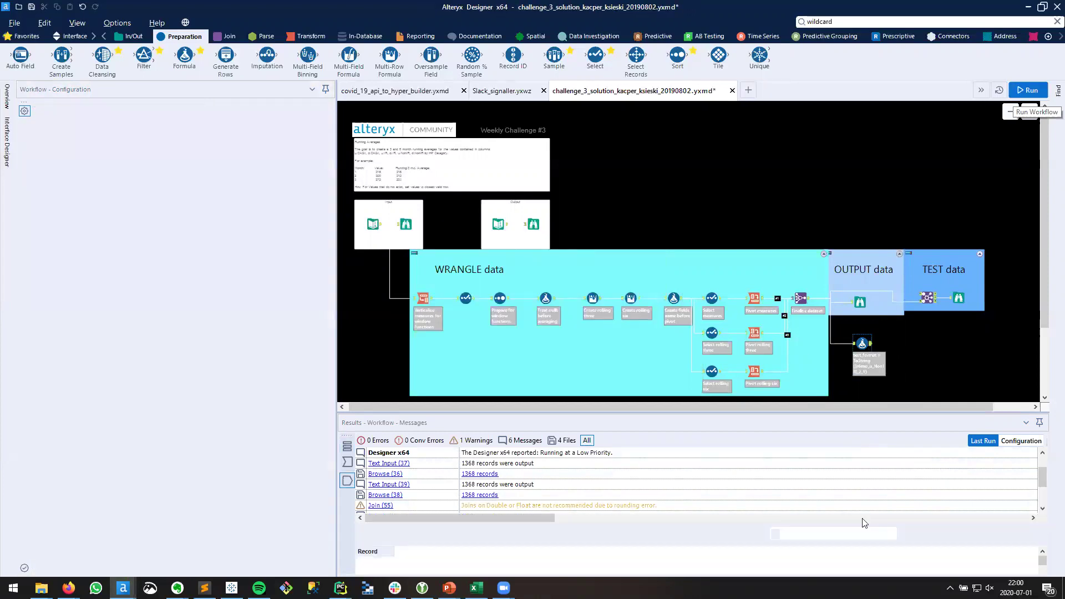
pyautogui.hscroll(5, 952, 558)
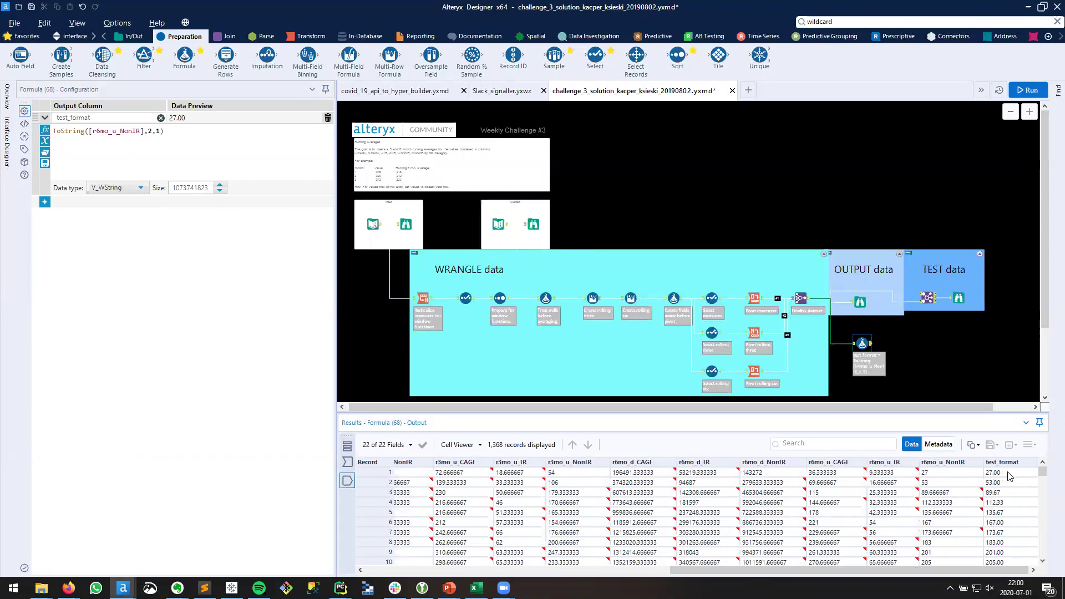
pyautogui.doubleClick(150, 132)
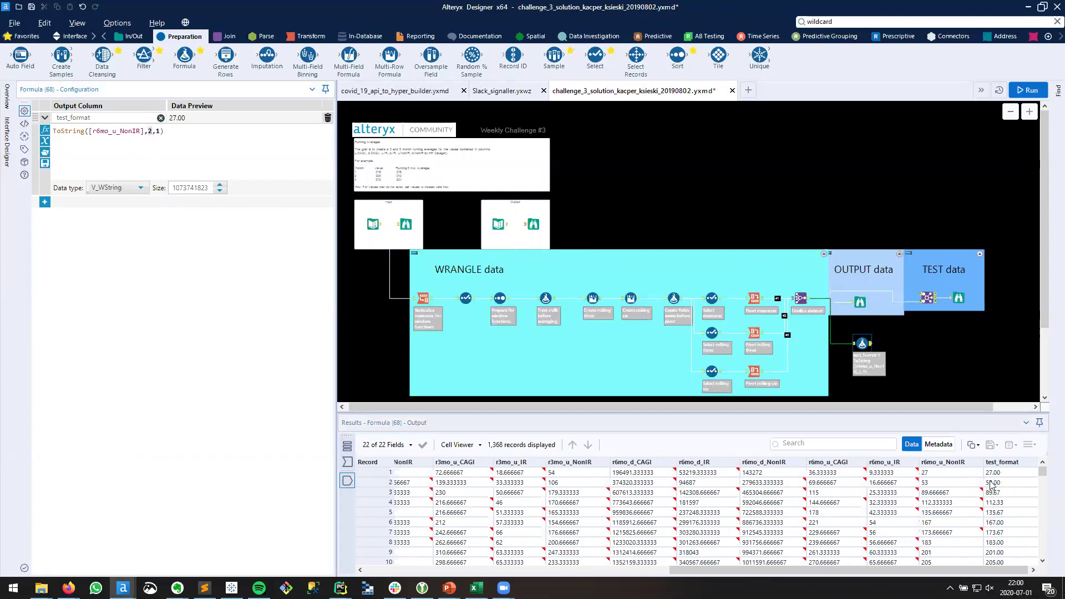
# Compare test_format values such as 53.00 against the original r6mo_u_NonIR values
pyautogui.click(1010, 483)
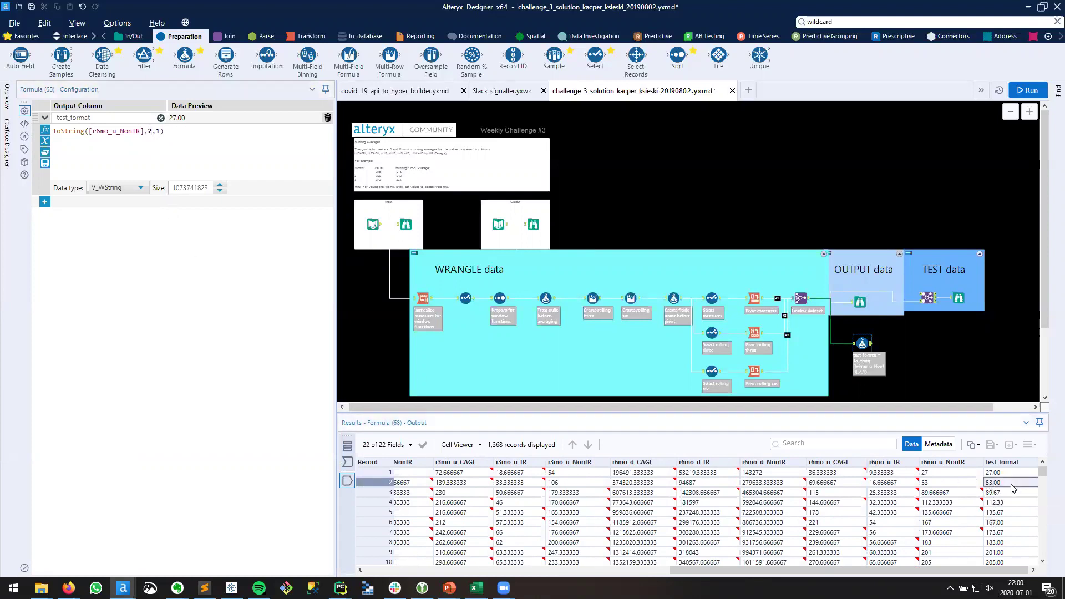
pyautogui.click(958, 484)
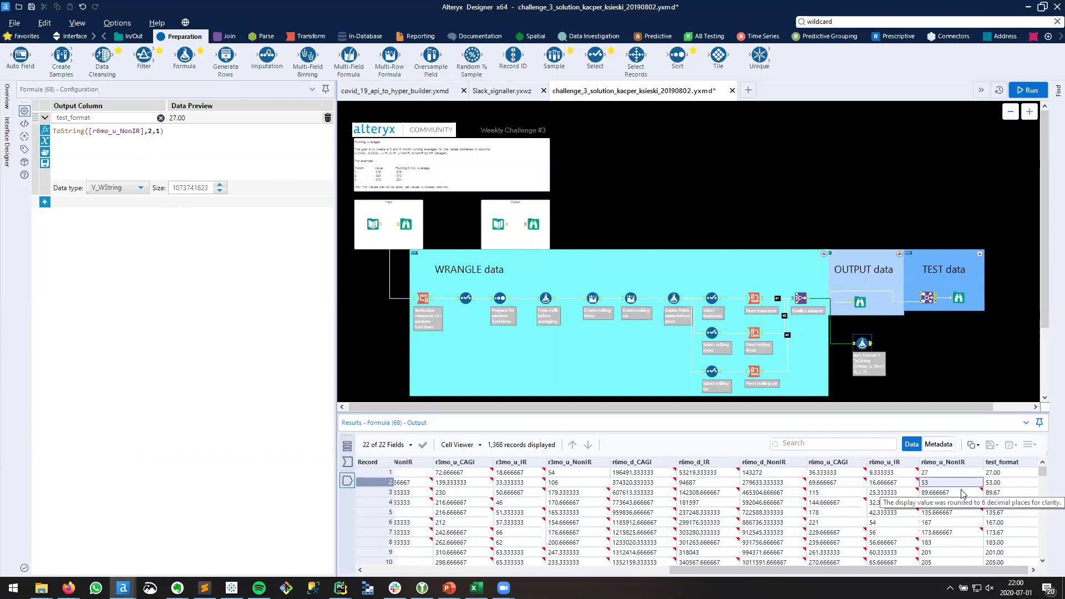
pyautogui.moveTo(971, 491); pyautogui.dragTo(1009, 476)
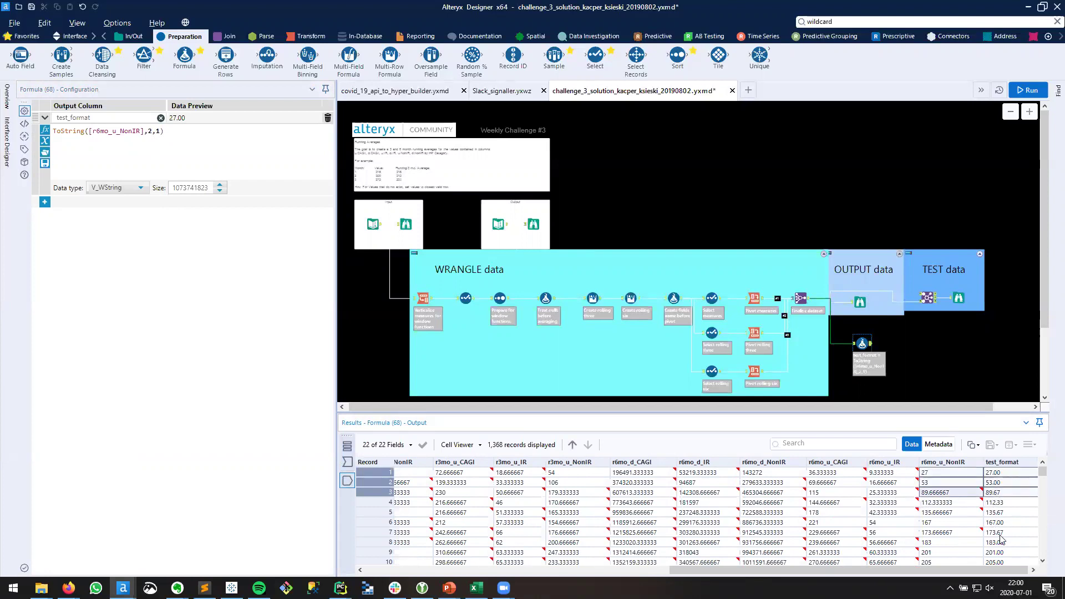
pyautogui.scroll(-4, 1007, 533)
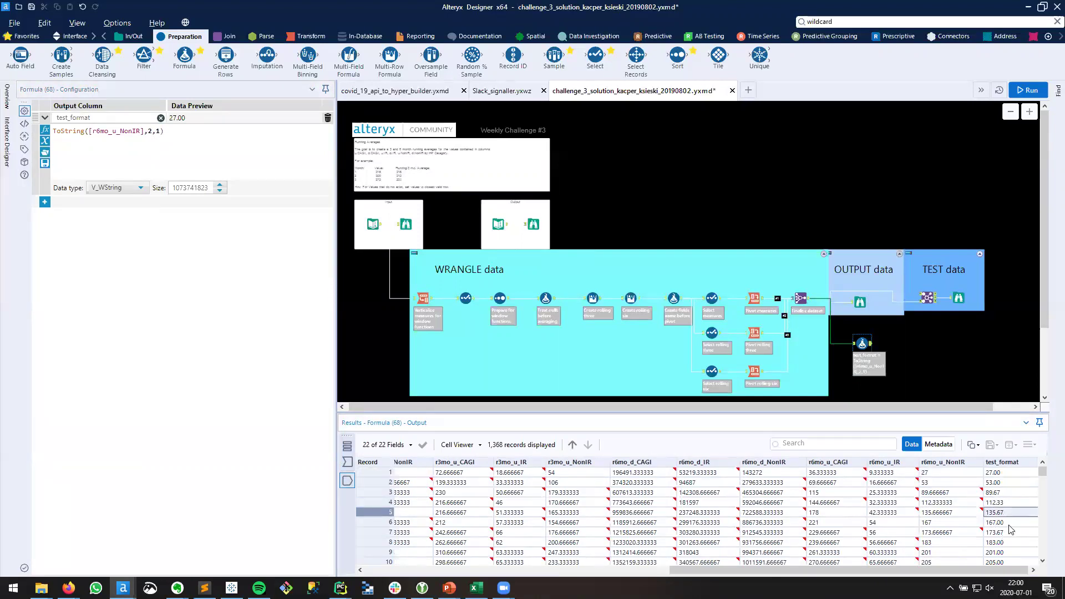
pyautogui.scroll(-9, 1014, 533)
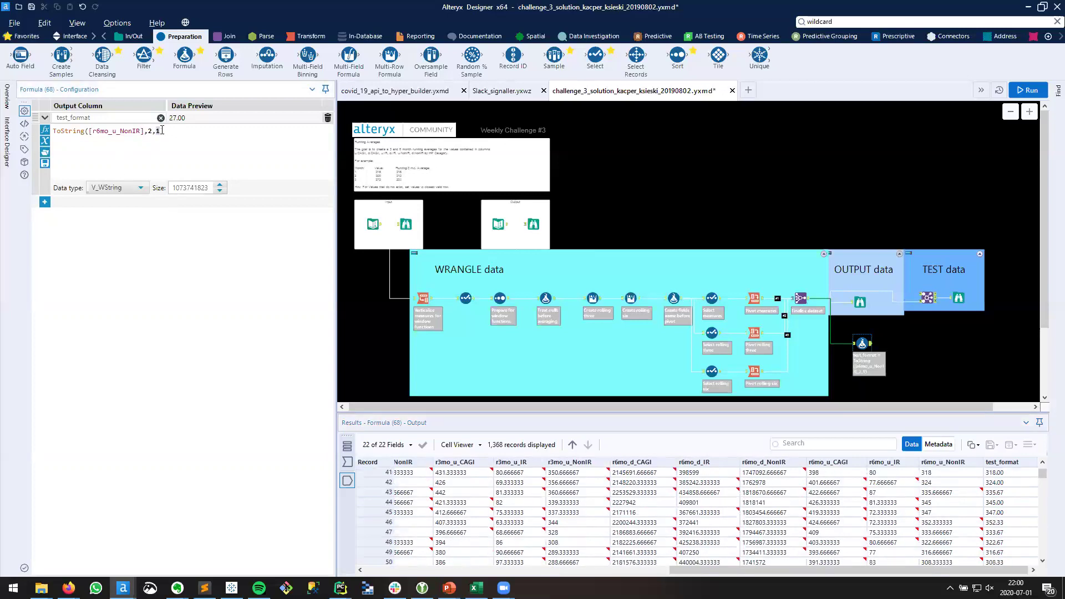
pyautogui.scroll(-5, 999, 518)
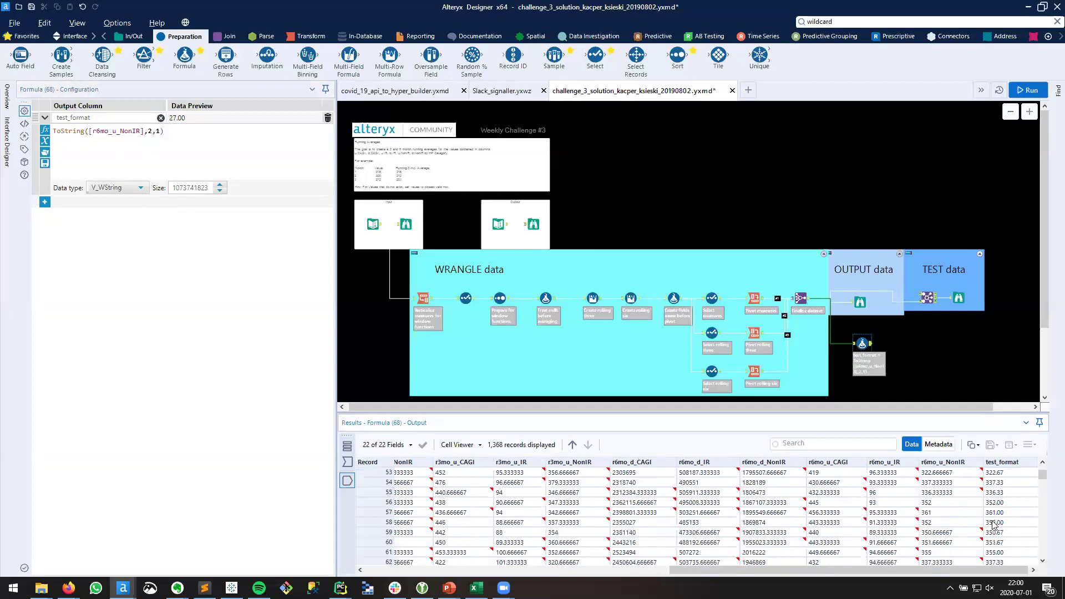
pyautogui.scroll(-12, 1022, 537)
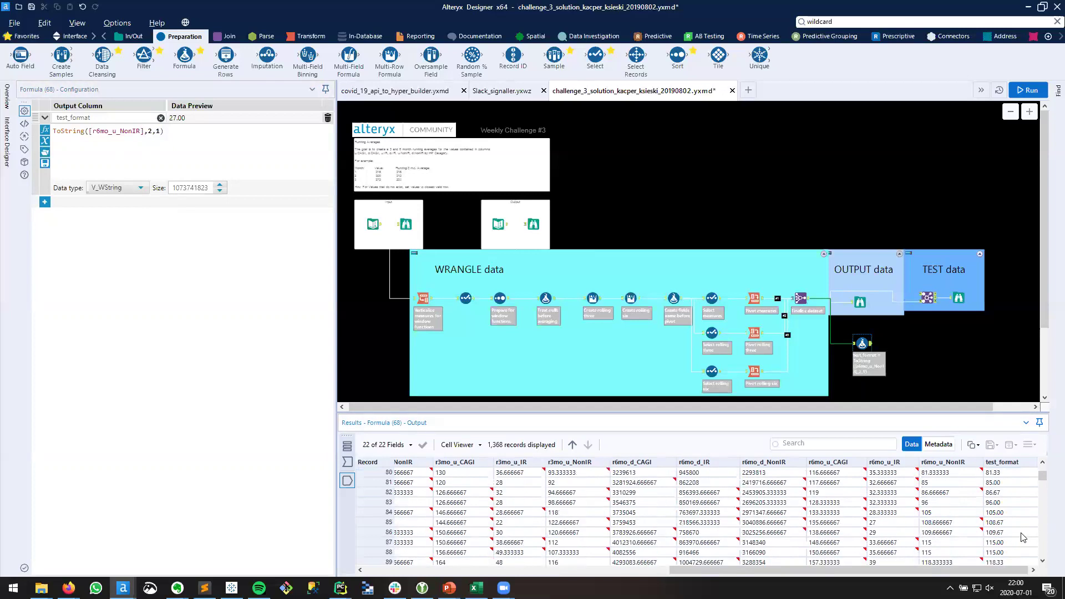
pyautogui.scroll(-19, 1022, 537)
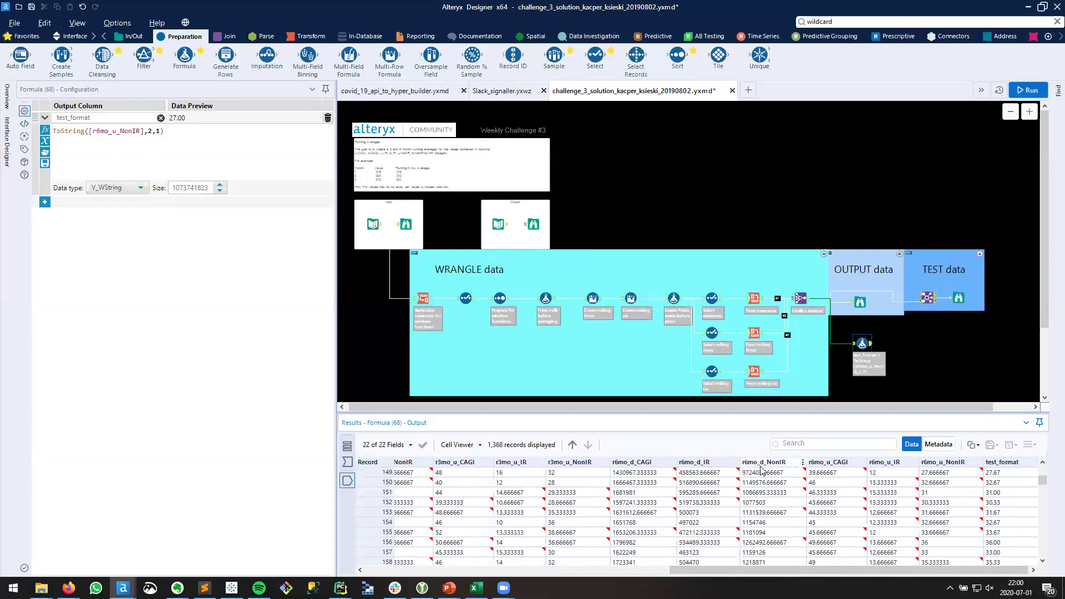
# Switch the field to r6mo_d_NonIR and rerun, giving output like 143,272.00
pyautogui.click(119, 132)
pyautogui.press('BackSpace')
pyautogui.write('d')
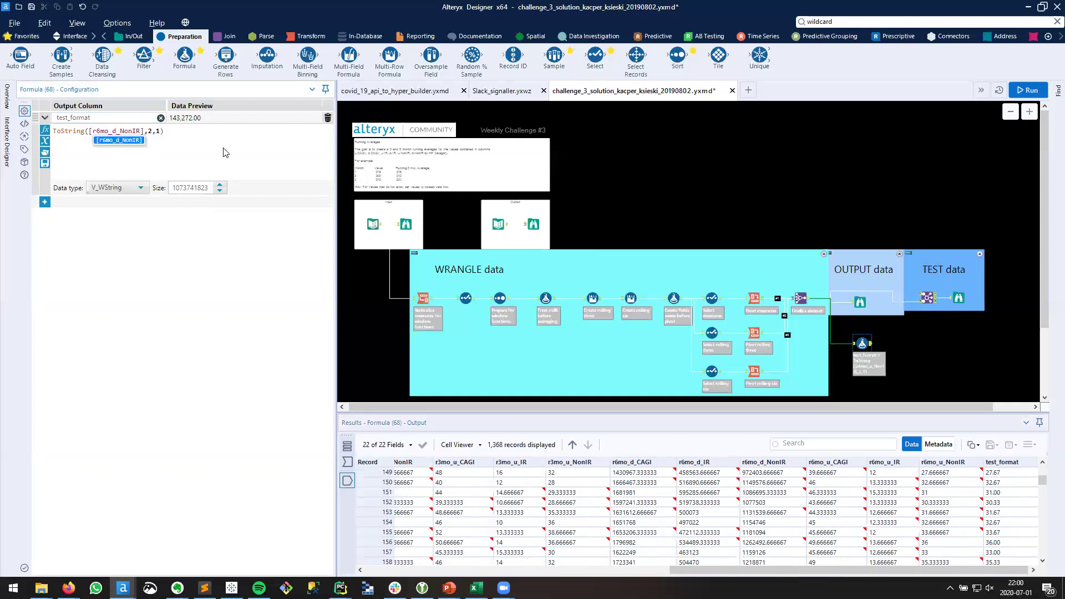
pyautogui.hotkey('ctrl', 'r')
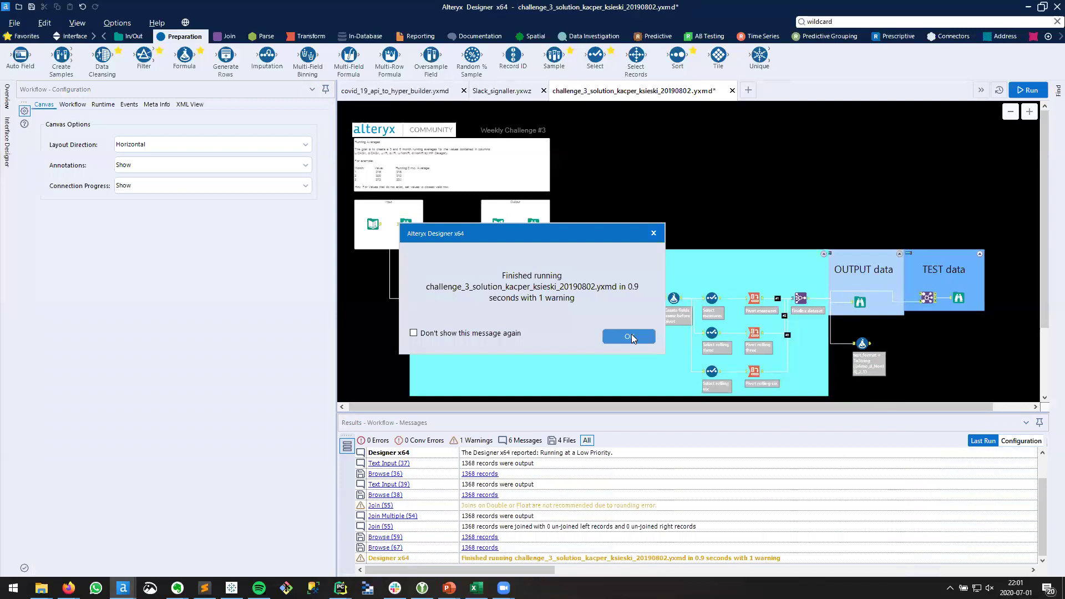
pyautogui.click(631, 334)
pyautogui.click(865, 345)
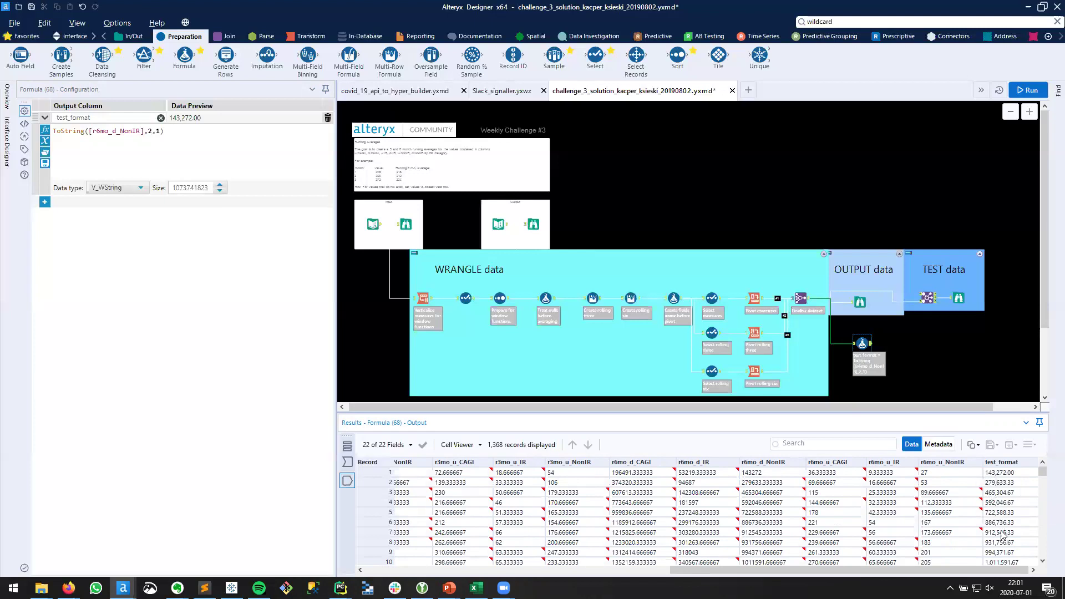
pyautogui.click(160, 132)
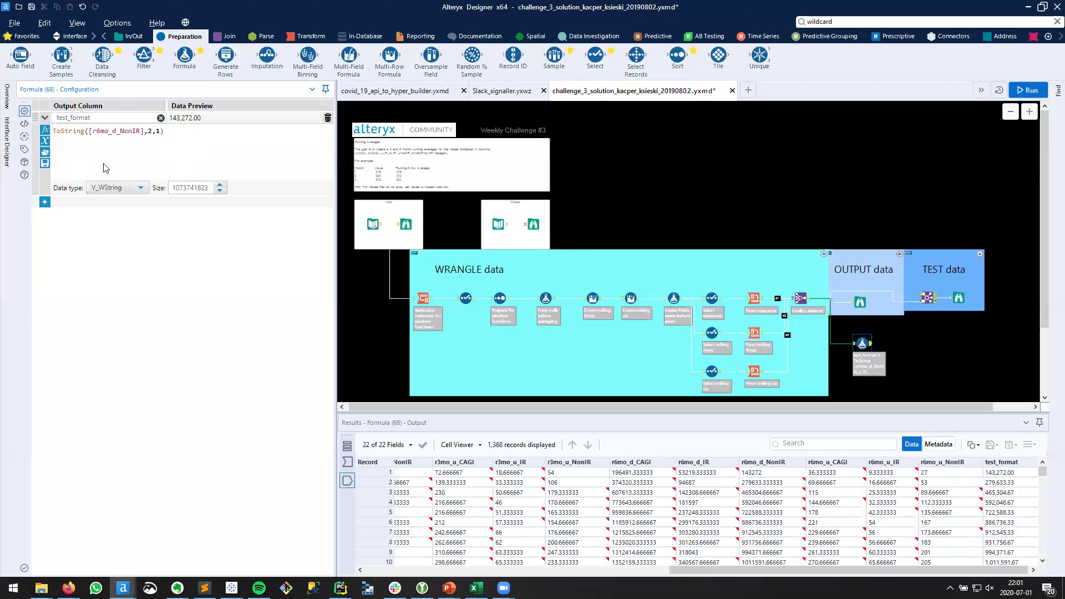
# Prefix the test_format expression with '$' +
pyautogui.write("'$' +")
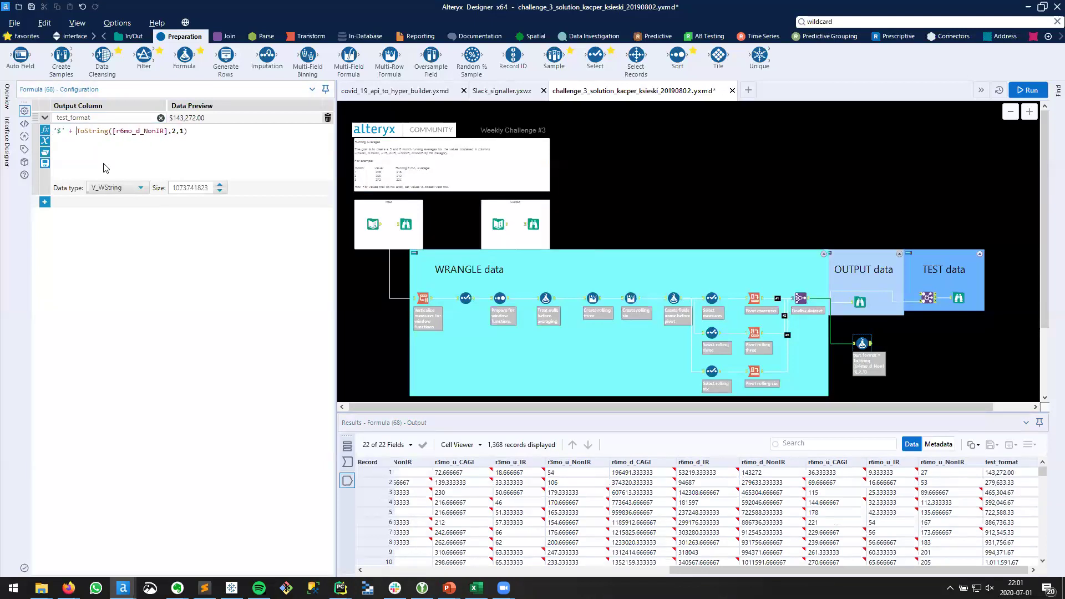
pyautogui.click(61, 131)
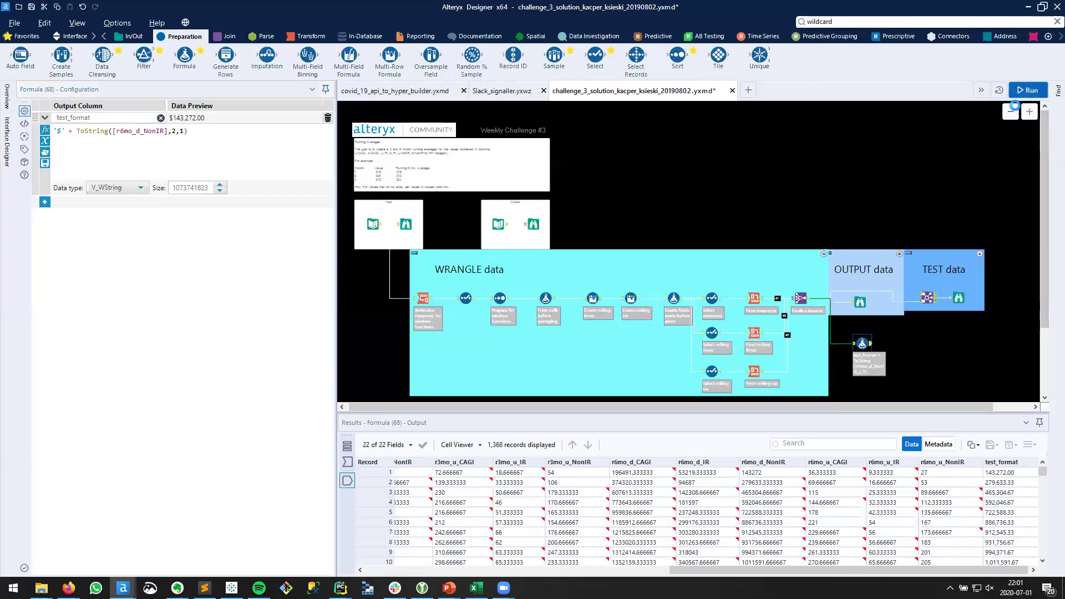
pyautogui.click(984, 364)
# Rerun the workflow and check test_format now shows values like $143,272.00
pyautogui.hotkey('ctrl', 'r')
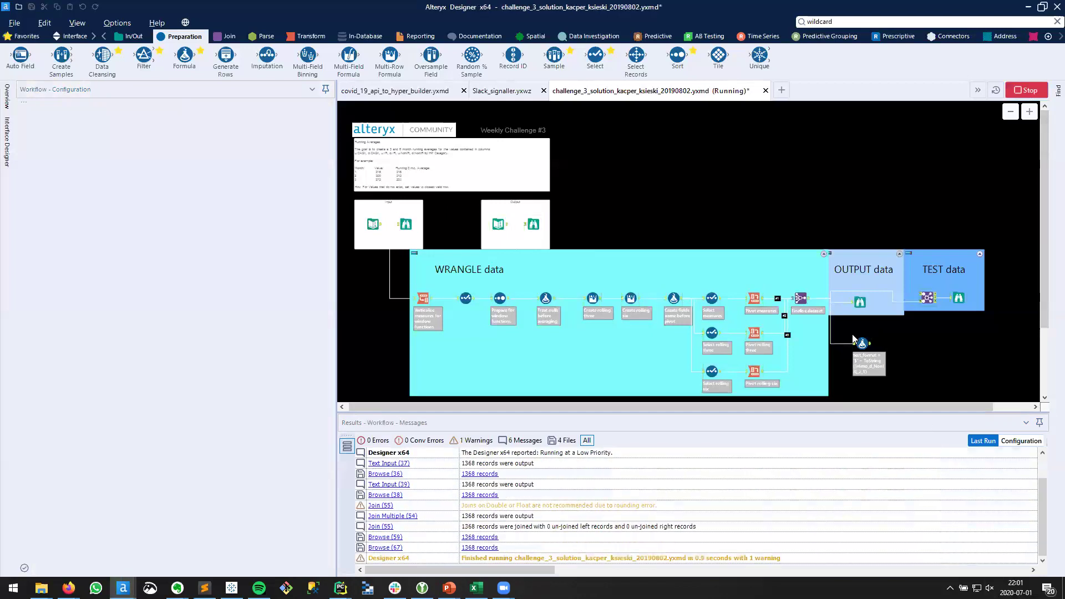
pyautogui.press('Return')
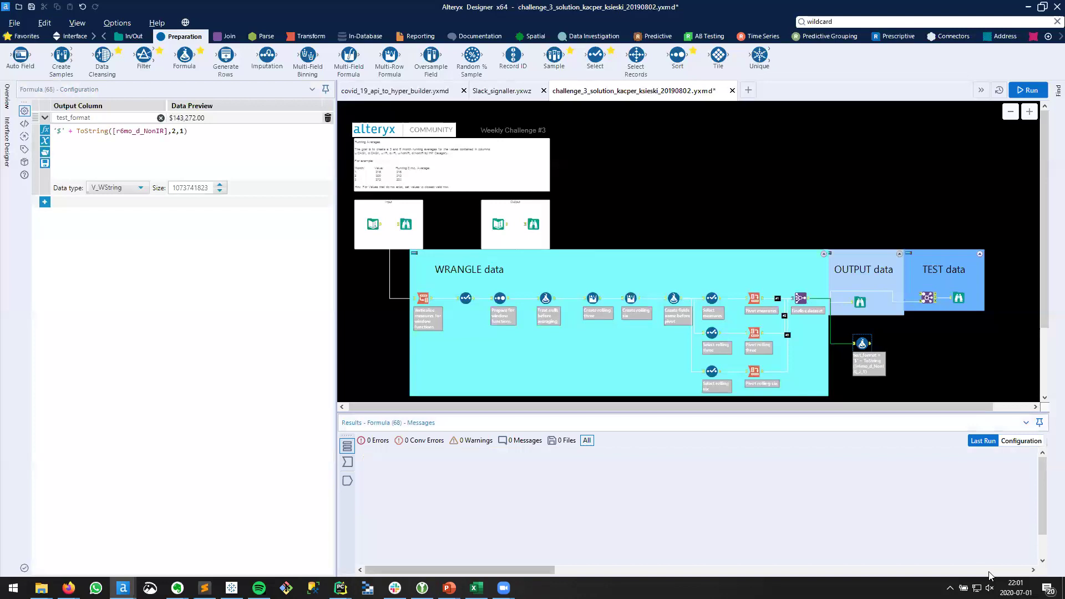
pyautogui.click(869, 343)
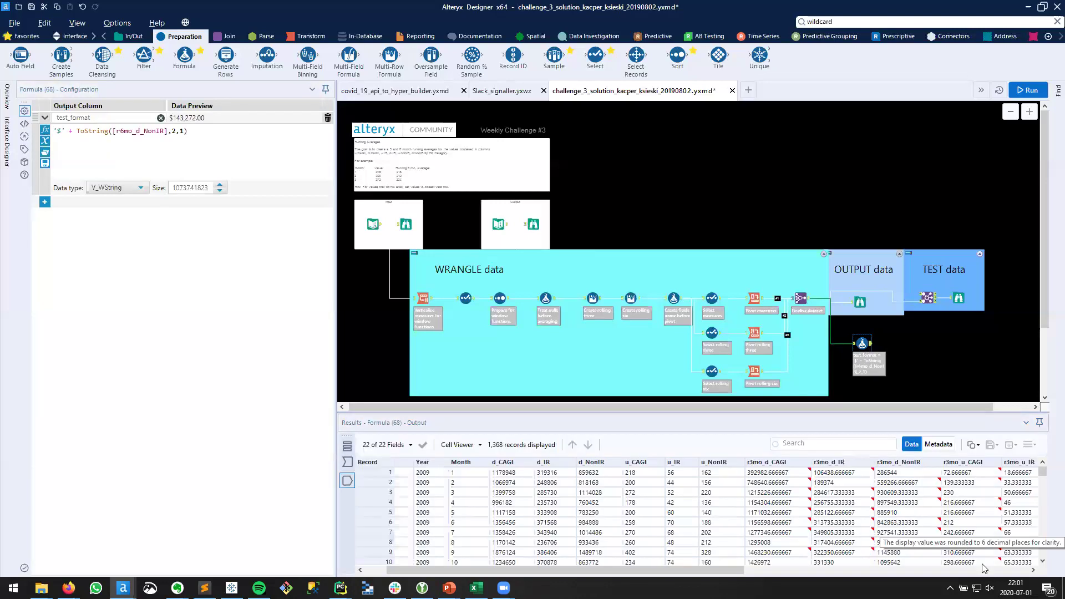
pyautogui.click(985, 569)
pyautogui.moveTo(1007, 473); pyautogui.dragTo(1014, 531)
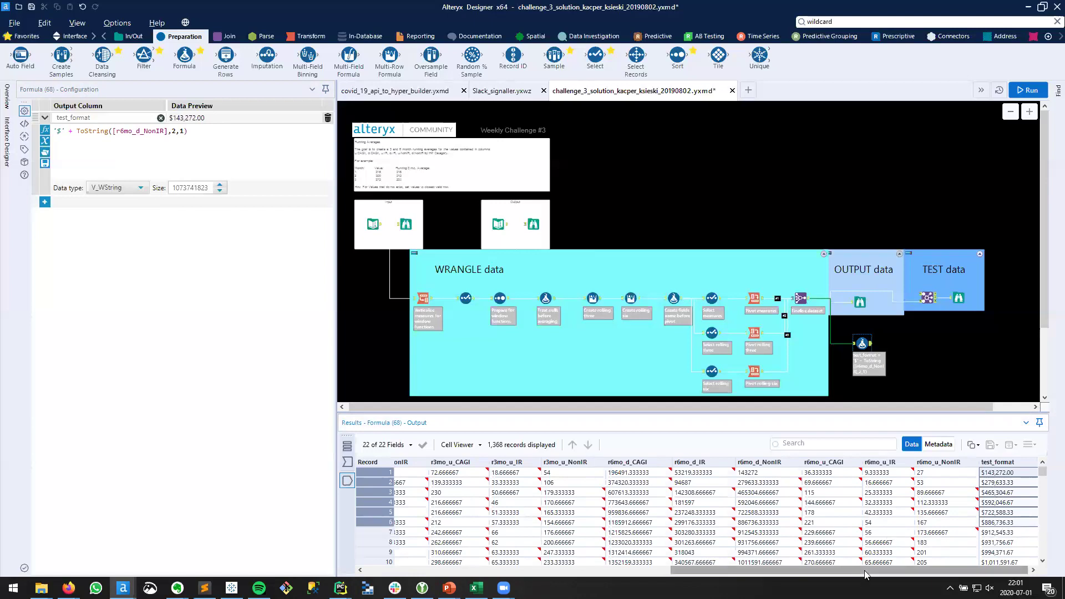
pyautogui.moveTo(864, 571)
pyautogui.mouseDown()
pyautogui.moveTo(551, 567)
pyautogui.moveTo(858, 570)
pyautogui.mouseUp()
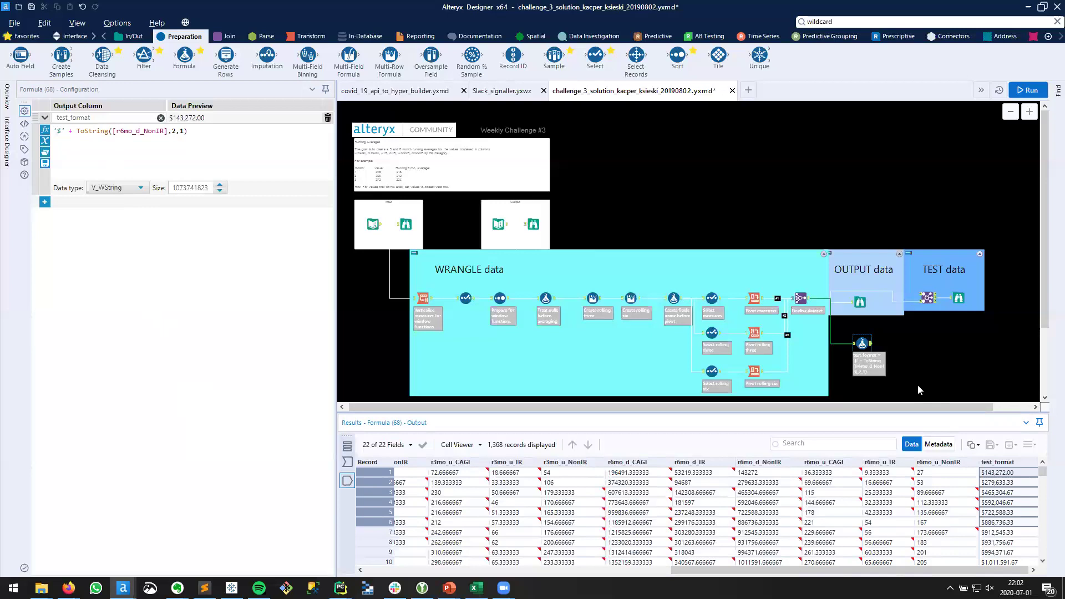
# Replace the test Formula tool with a Multi-Field Formula at the end of the flow
pyautogui.click(863, 343)
pyautogui.press('Delete')
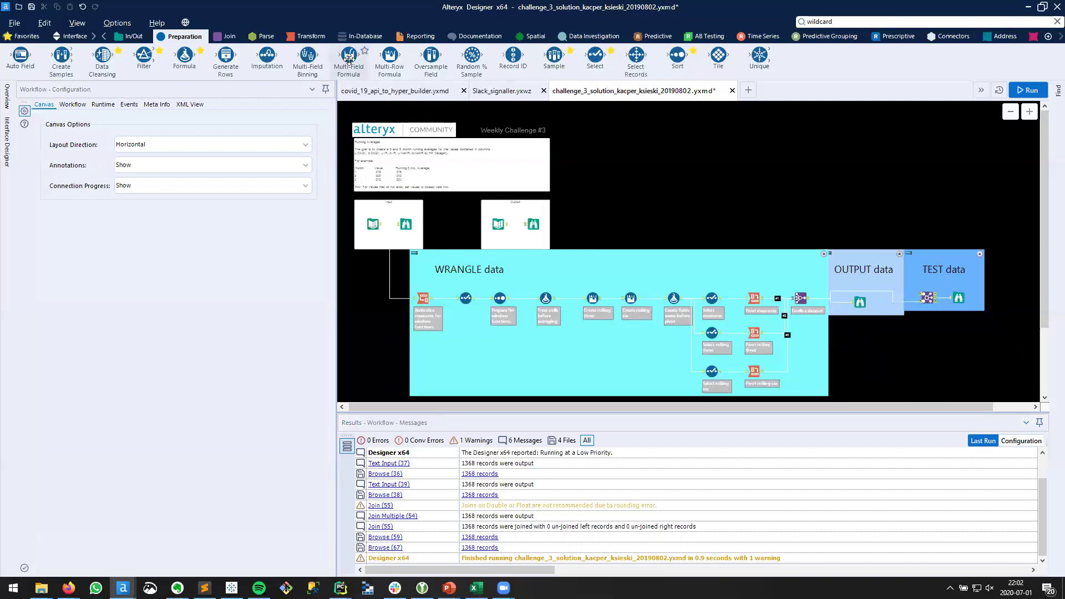
pyautogui.moveTo(349, 57); pyautogui.dragTo(858, 343)
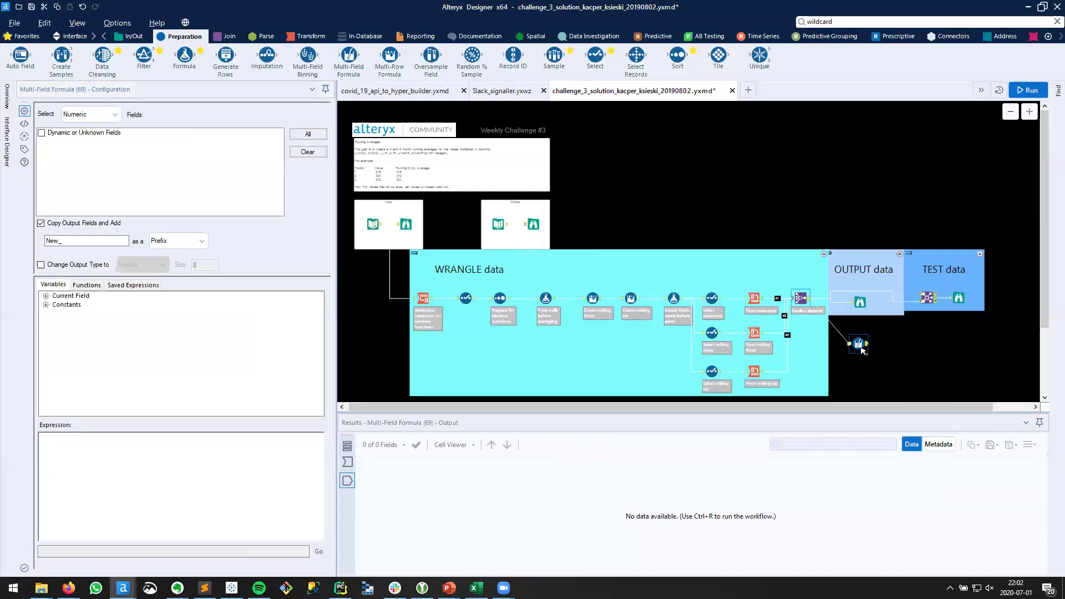
pyautogui.moveTo(863, 351); pyautogui.dragTo(860, 349)
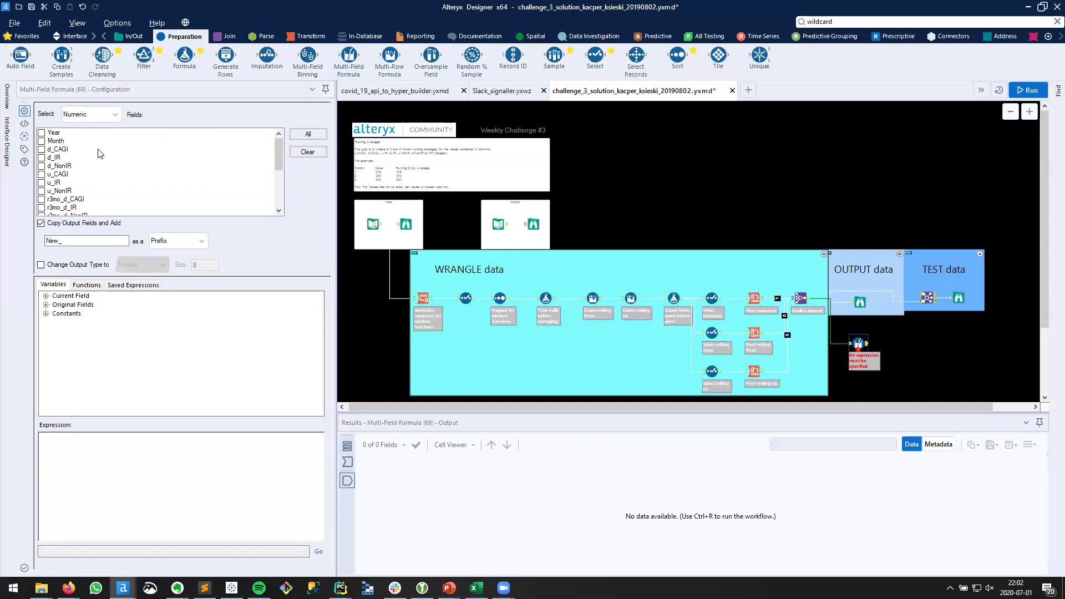
pyautogui.scroll(-5, 100, 153)
pyautogui.scroll(5, 105, 154)
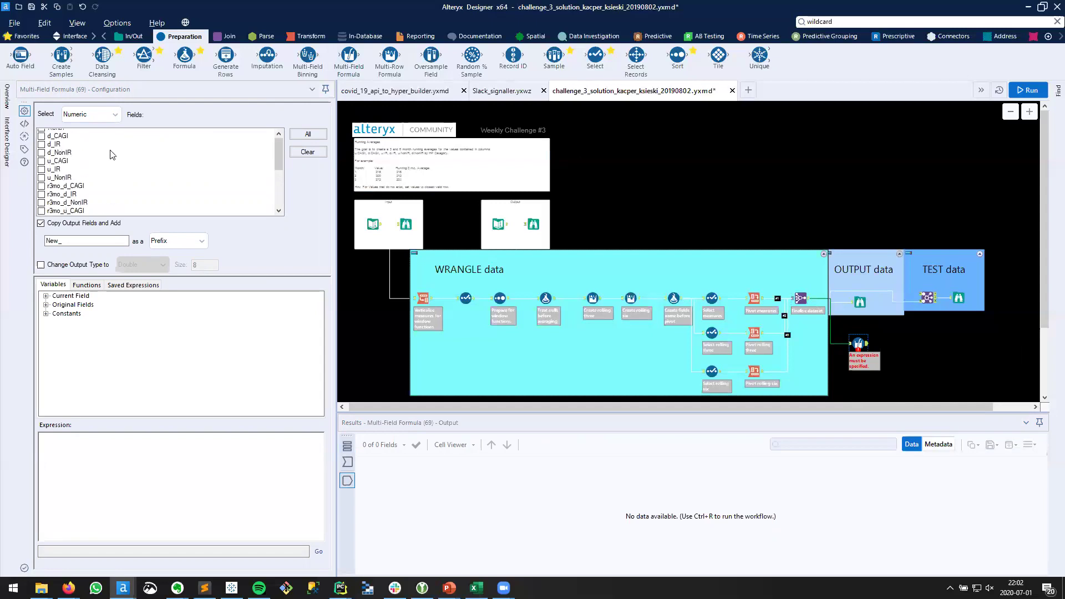
# Select all numeric fields except Year and Month
pyautogui.click(302, 136)
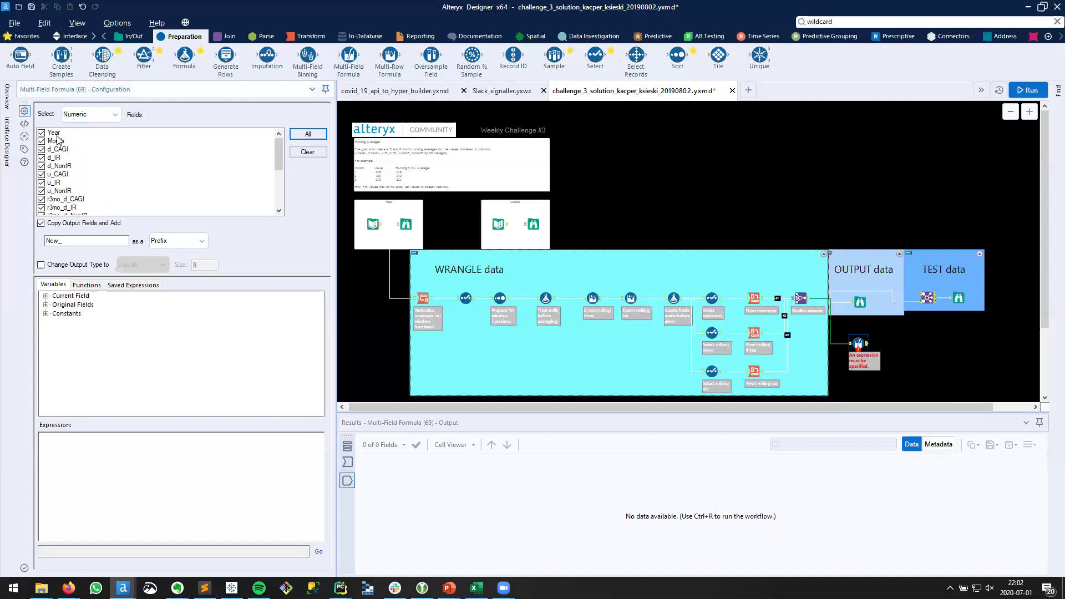
pyautogui.click(41, 133)
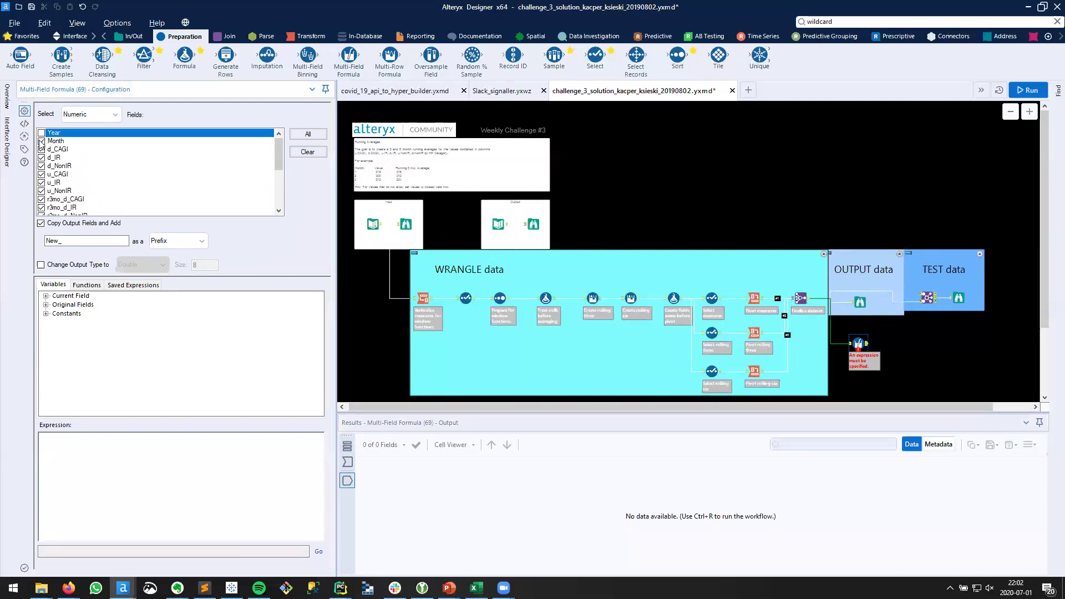
pyautogui.click(41, 141)
pyautogui.scroll(-4, 78, 161)
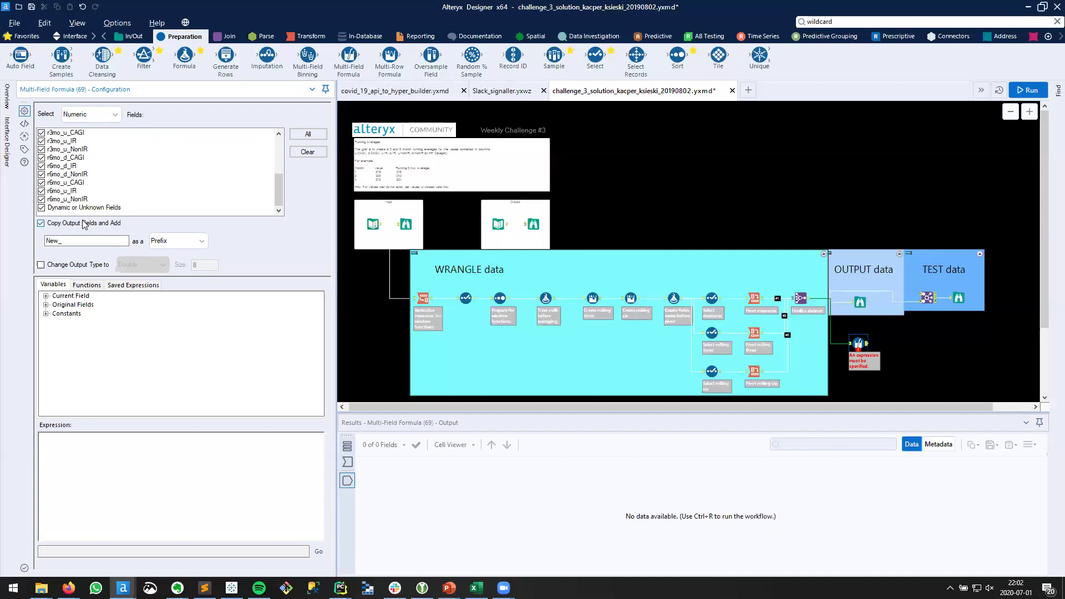
# Overwrite fields in place and change the output type to V_String, size 23
pyautogui.click(67, 224)
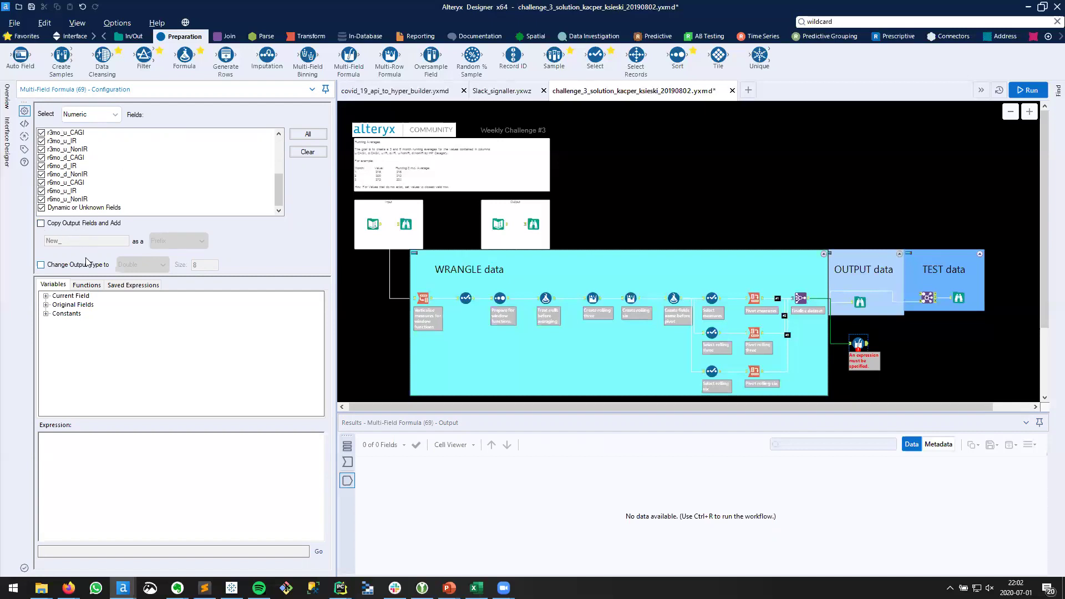
pyautogui.click(60, 269)
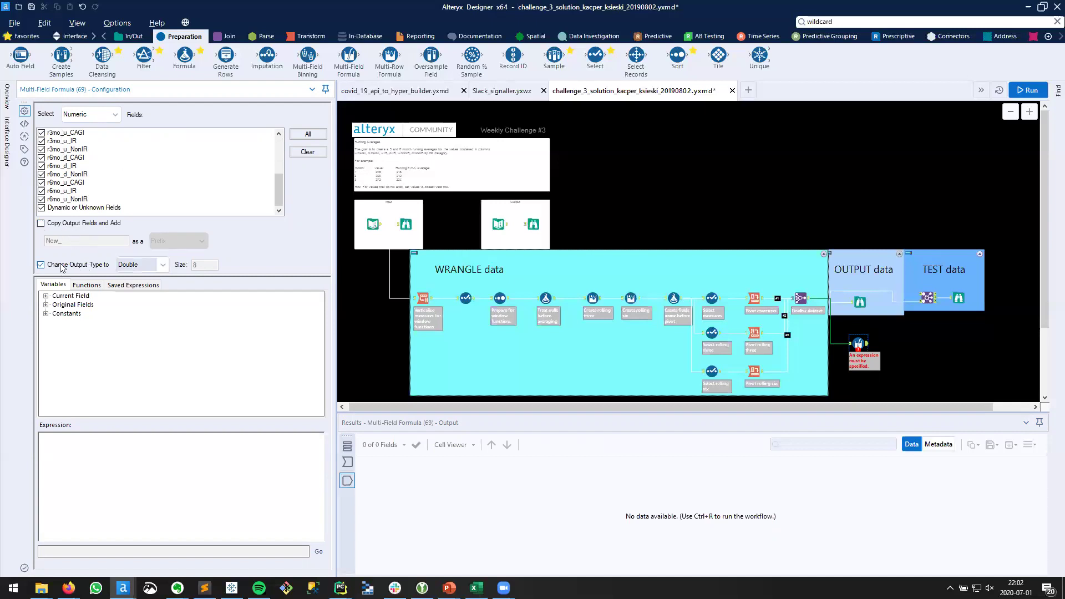
pyautogui.click(143, 266)
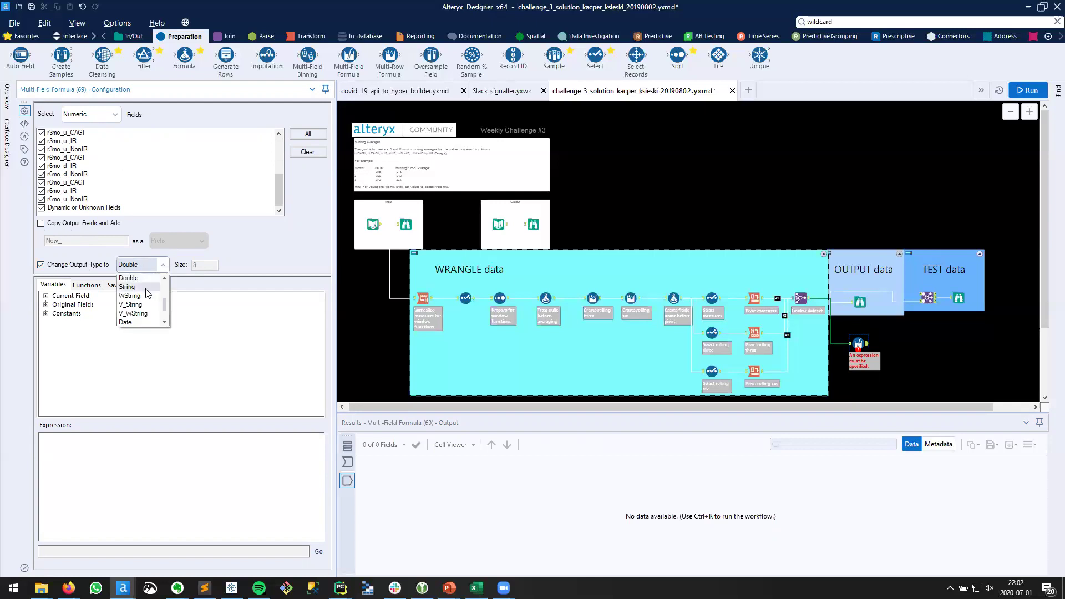
pyautogui.click(141, 309)
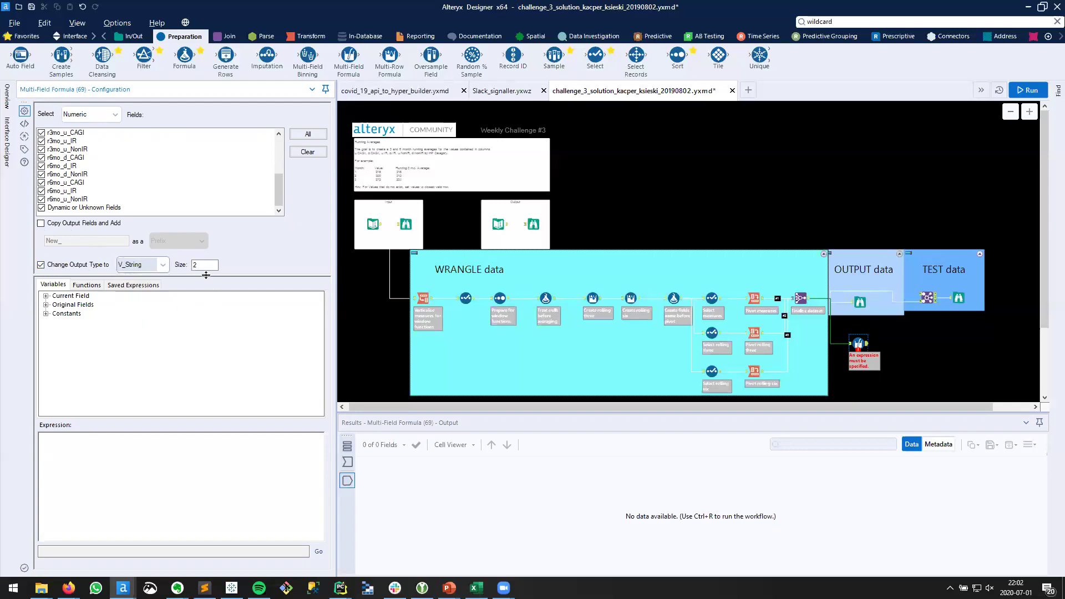
pyautogui.doubleClick(202, 265)
pyautogui.write('2')
pyautogui.doubleClick(201, 265)
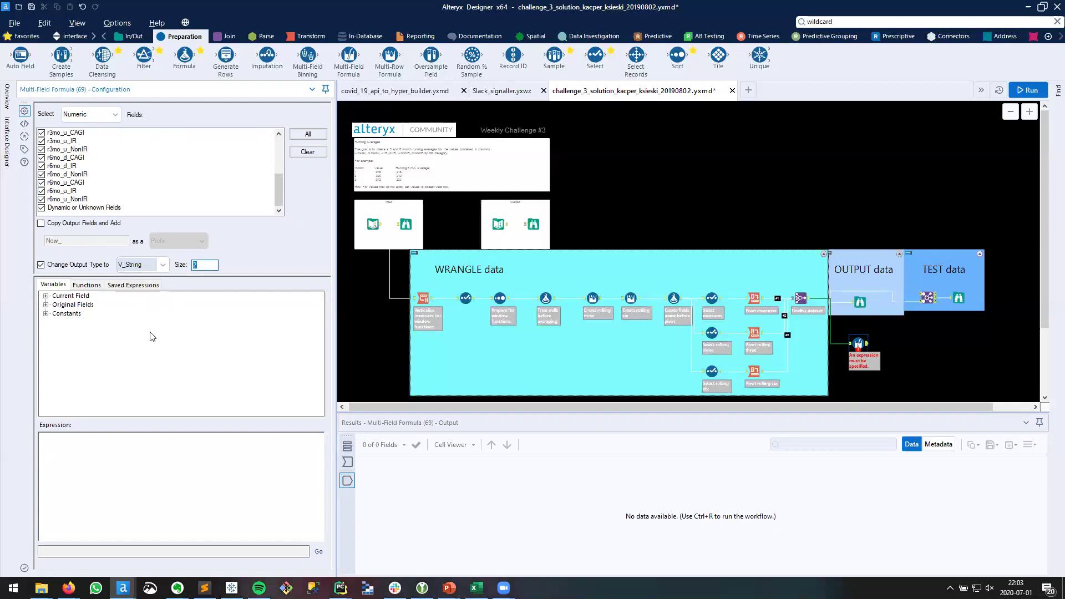
pyautogui.write('23')
pyautogui.click(92, 511)
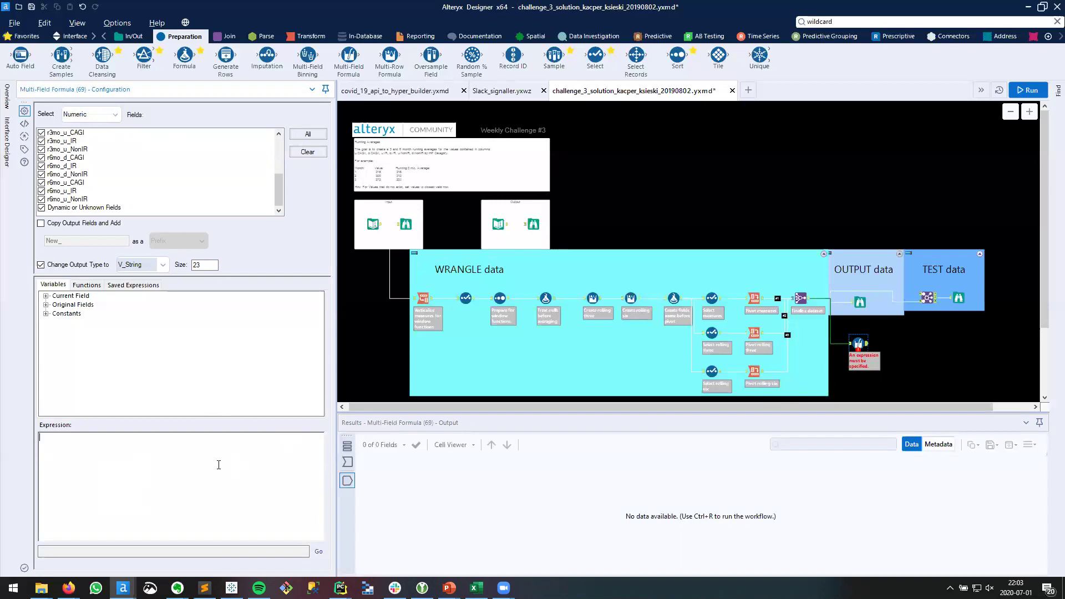
# Enter ToString([_CurrentField_],2,1), inserting _CurrentField_ from the Variables list
pyautogui.write('ToString( ,2,1)')
pyautogui.click(46, 296)
pyautogui.doubleClick(81, 305)
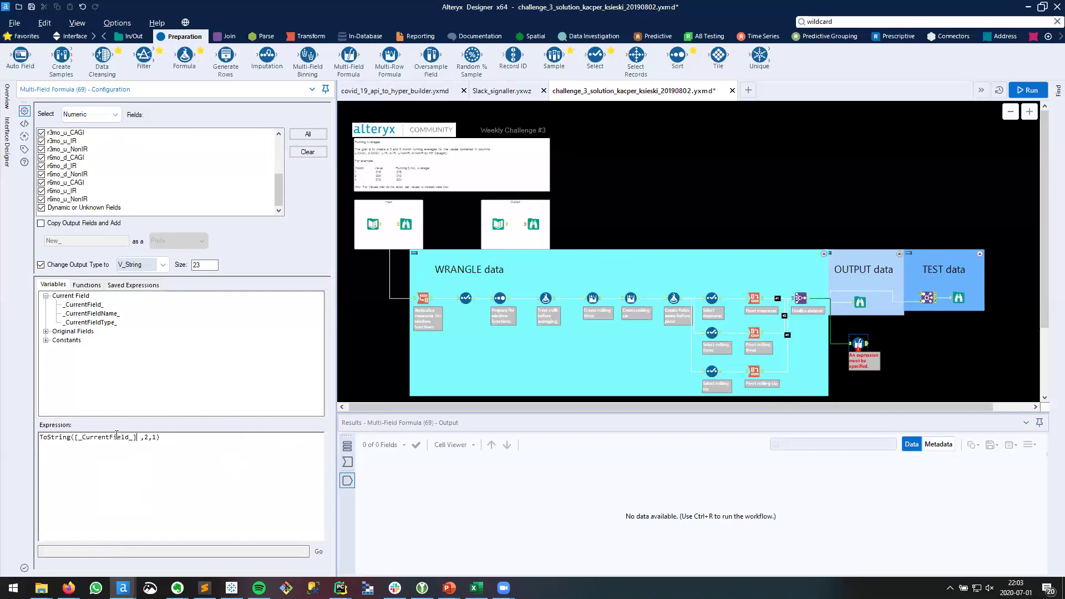
pyautogui.moveTo(71, 457); pyautogui.dragTo(138, 455)
pyautogui.scroll(4, 77, 147)
pyautogui.scroll(-2, 62, 172)
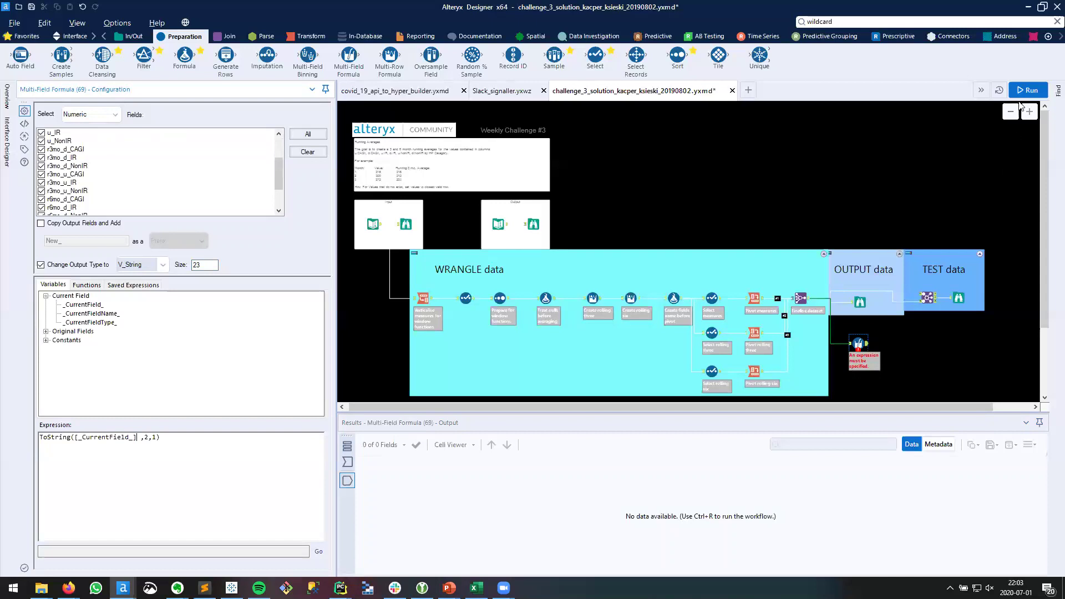
# Run the workflow and view the Multi-Field Formula's output
pyautogui.click(934, 361)
pyautogui.hotkey('ctrl', 'r')
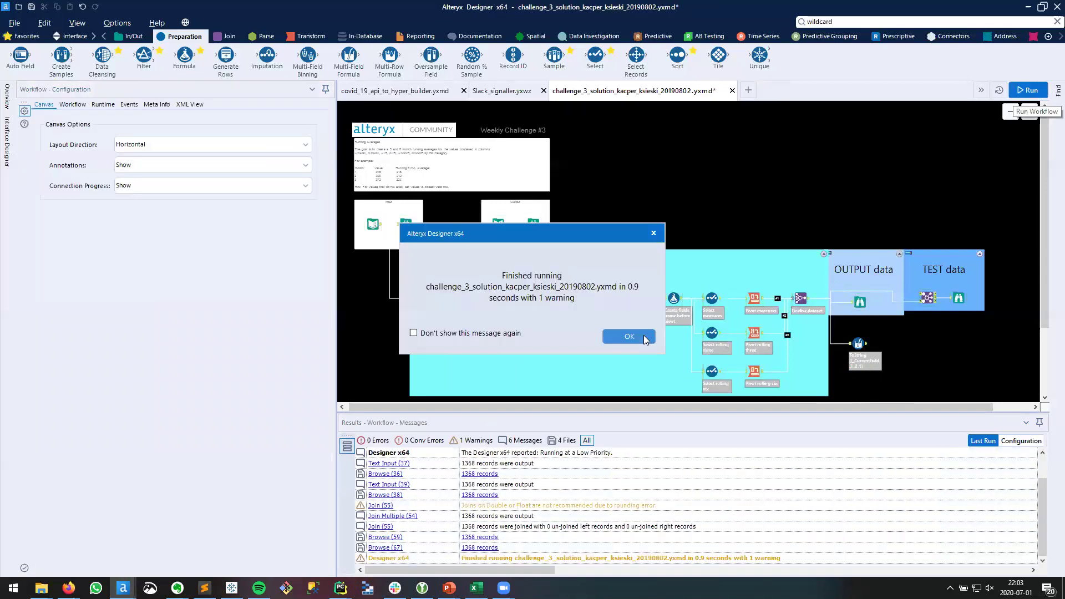
pyautogui.click(643, 335)
pyautogui.click(865, 345)
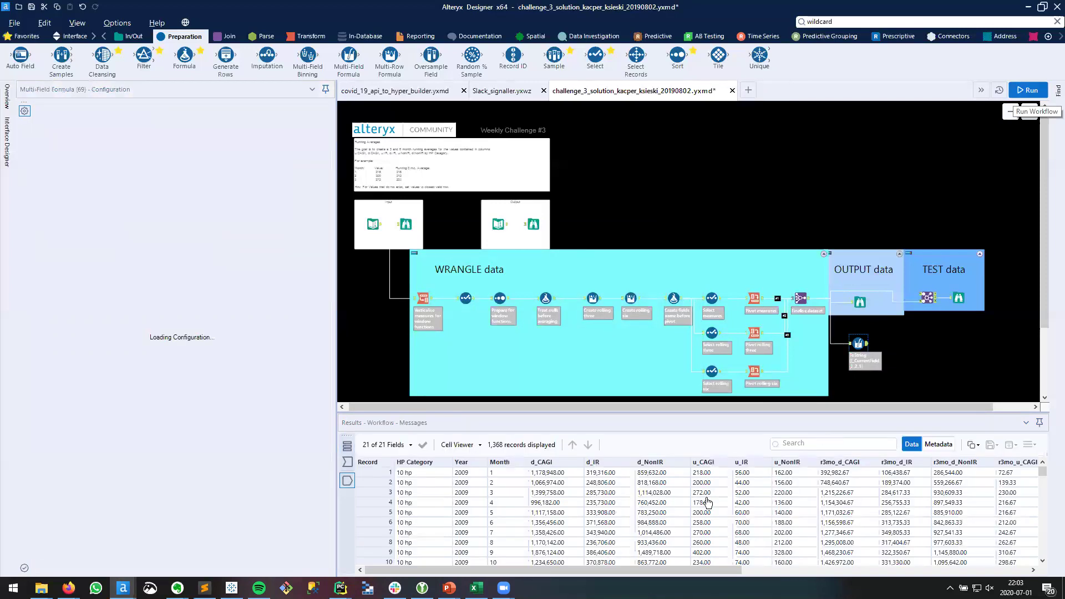
pyautogui.moveTo(687, 571)
pyautogui.mouseDown()
pyautogui.moveTo(984, 577)
pyautogui.moveTo(696, 574)
pyautogui.mouseUp()
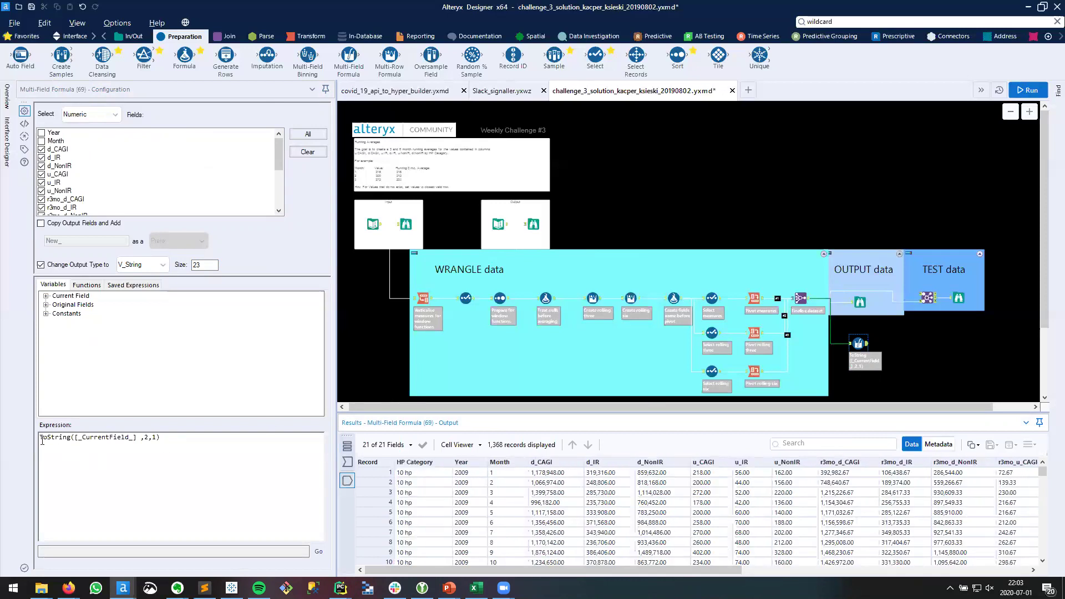
# Prefix the expression with '$' + and attach a Browse tool after the formula
pyautogui.click(42, 441)
pyautogui.write("'")
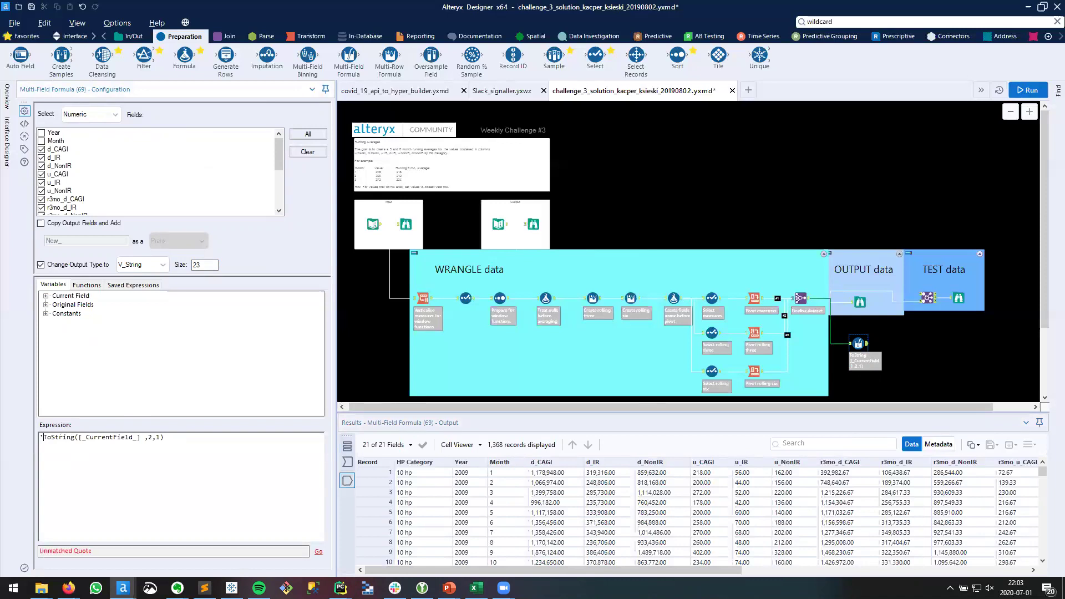
pyautogui.write("$' ")
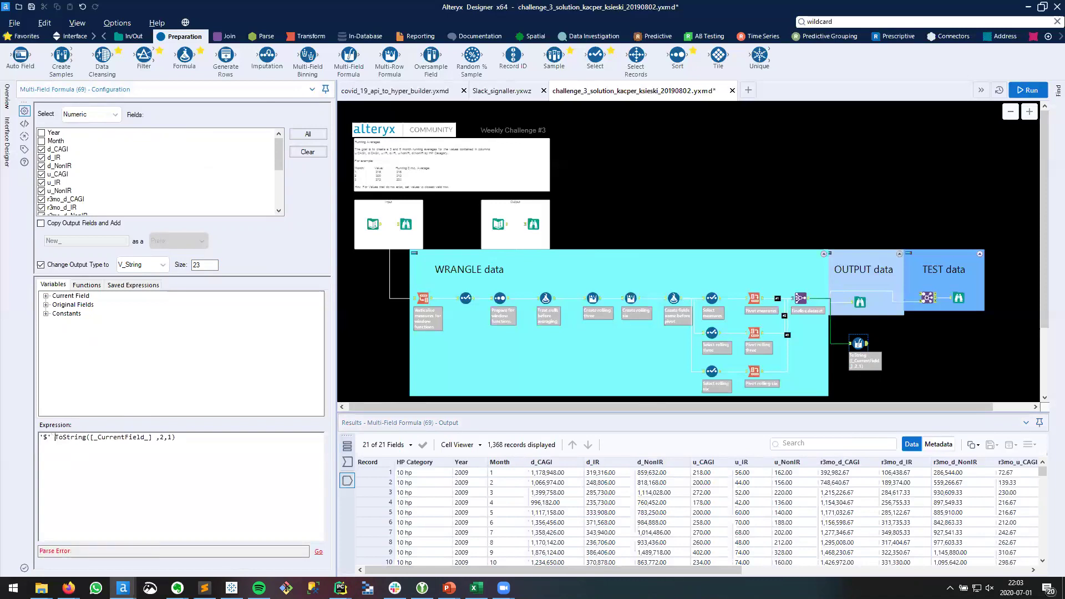
pyautogui.write('+')
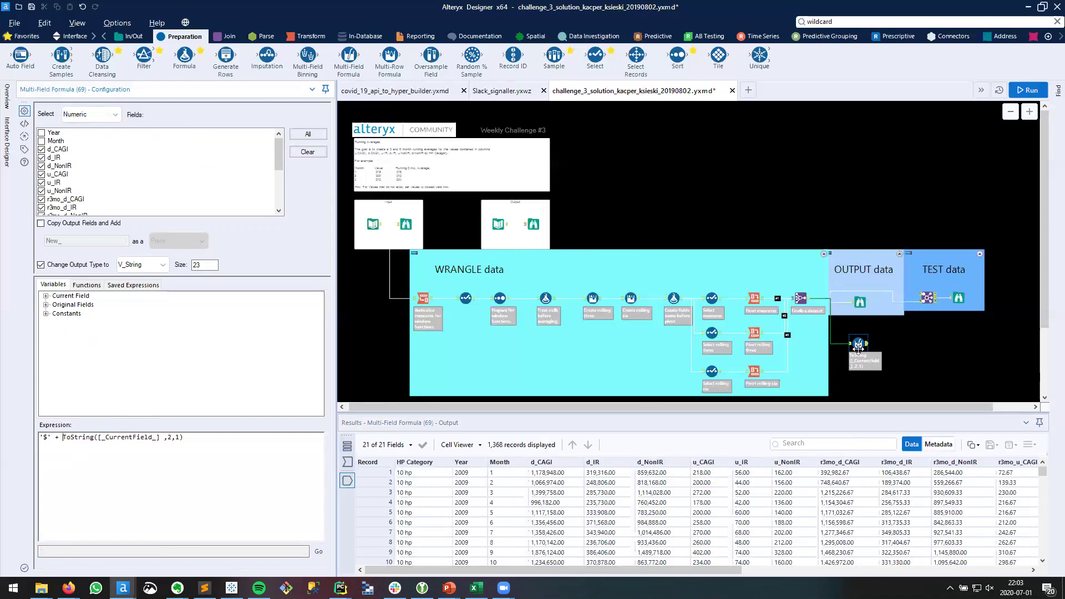
pyautogui.hotkey('ctrl', 'shift', 'b')
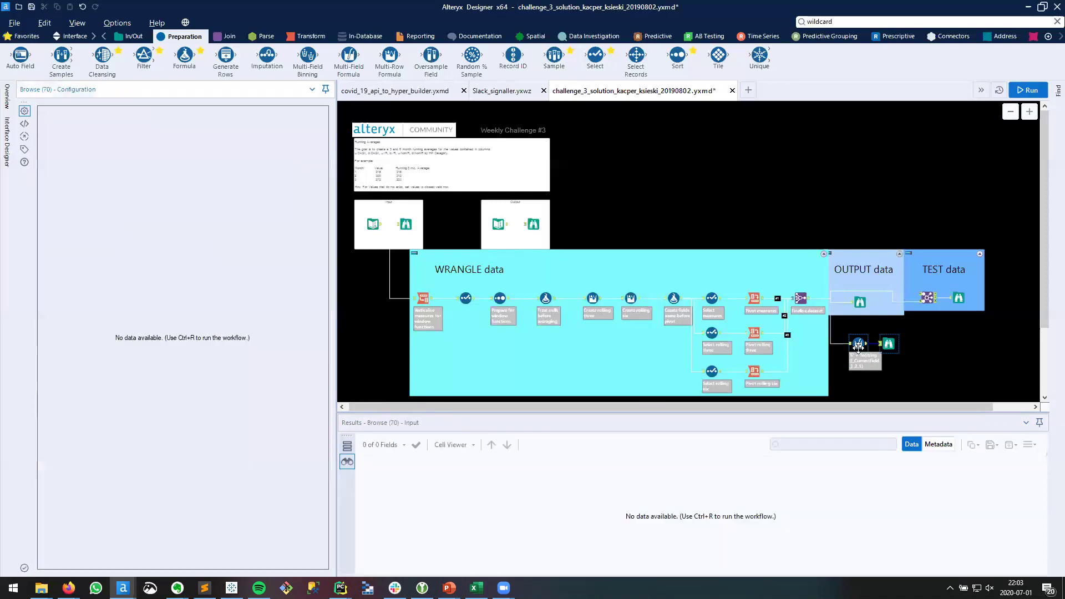
# Cache and run the workflow from the Finalise dataset step
pyautogui.click(800, 298)
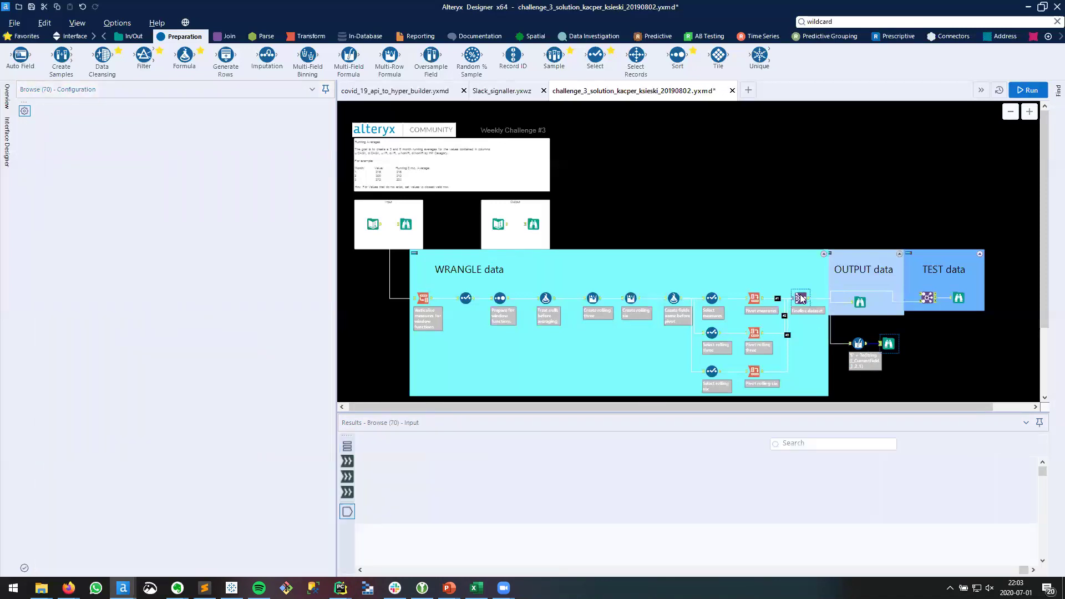
pyautogui.rightClick(800, 298)
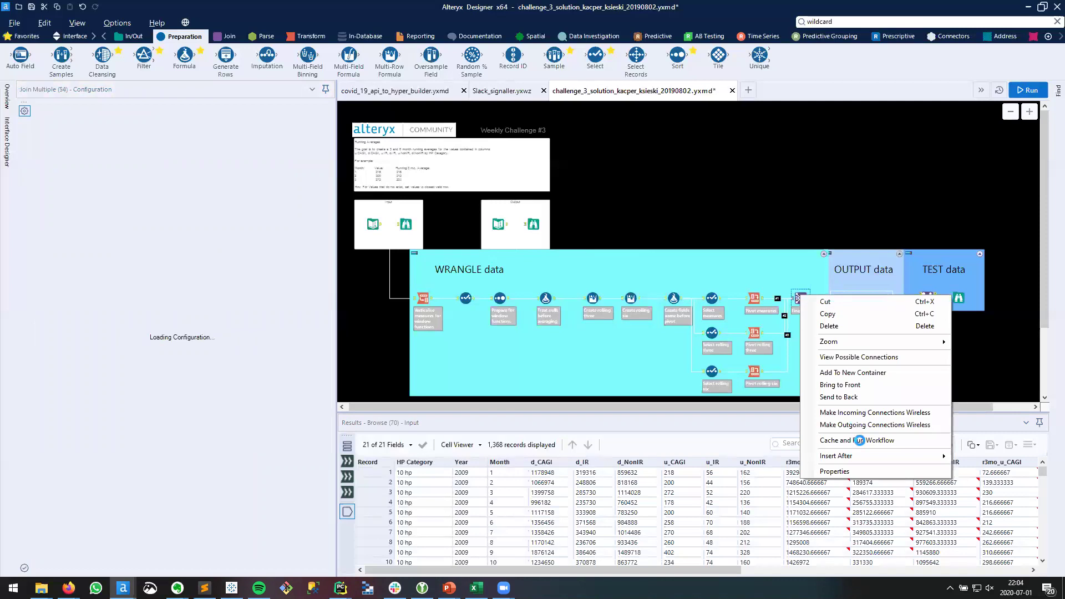
pyautogui.click(857, 440)
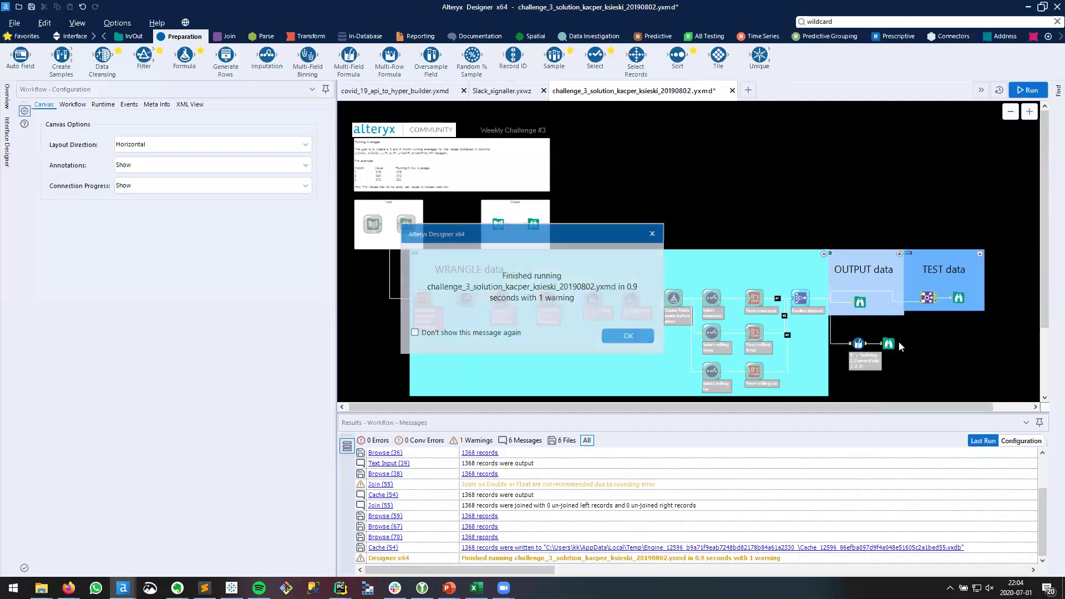
pyautogui.click(622, 333)
# Check Browse (70) shows dollar values like $286,544.00, then reopen the Multi-Field Formula
pyautogui.click(888, 343)
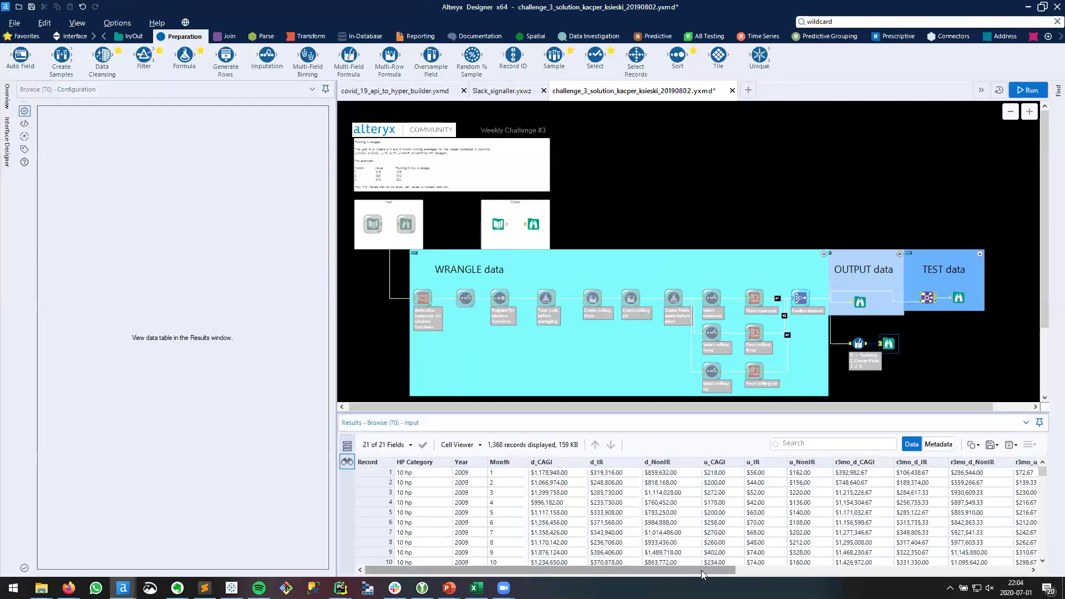
pyautogui.moveTo(701, 570); pyautogui.dragTo(1010, 564)
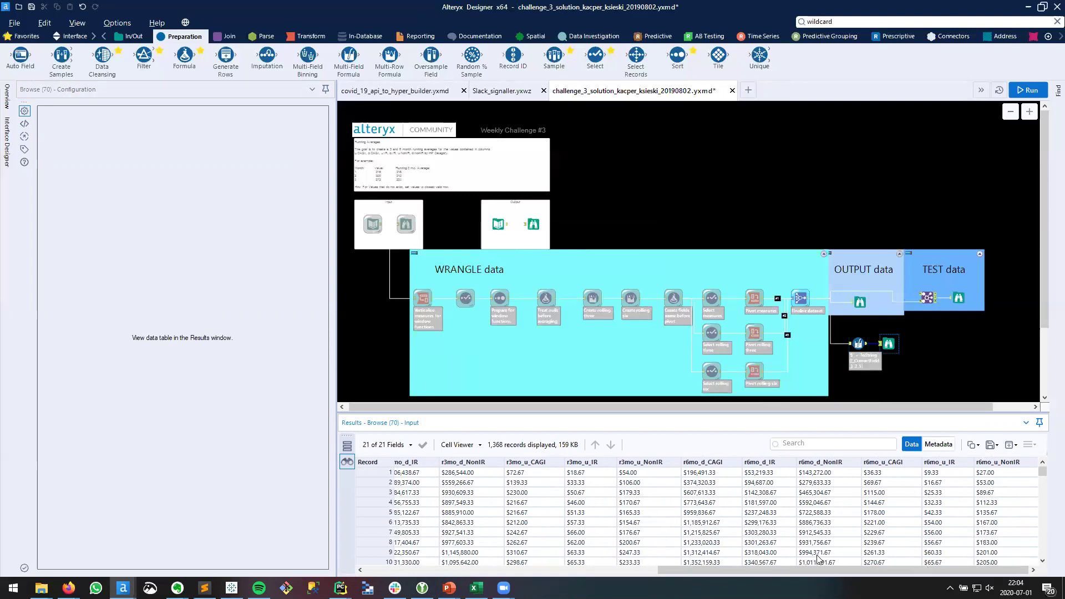
pyautogui.moveTo(766, 565); pyautogui.dragTo(652, 570)
pyautogui.scroll(-9, 669, 513)
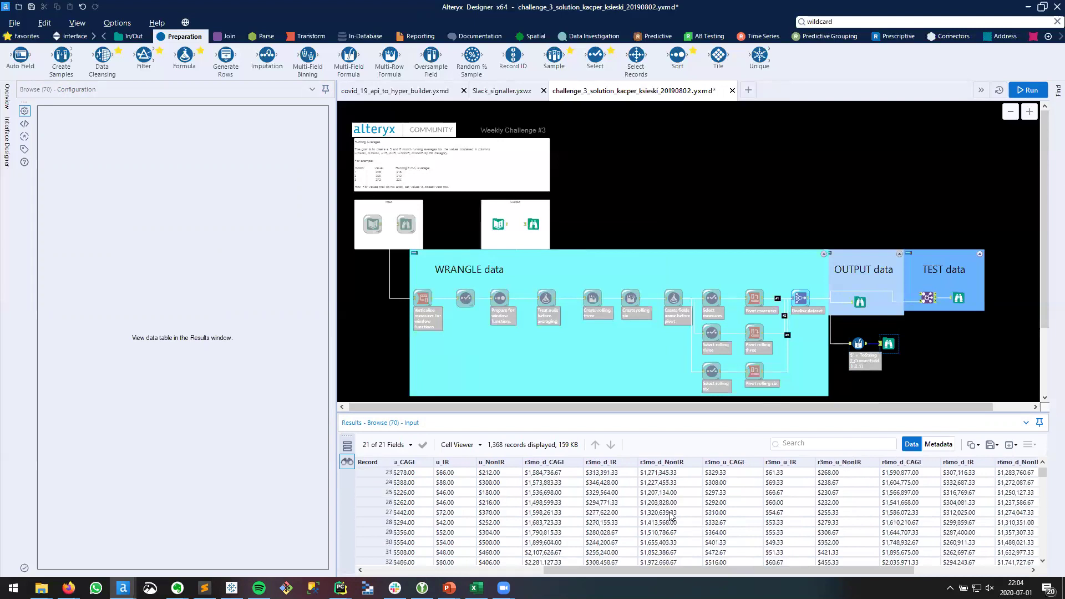
pyautogui.scroll(4, 670, 513)
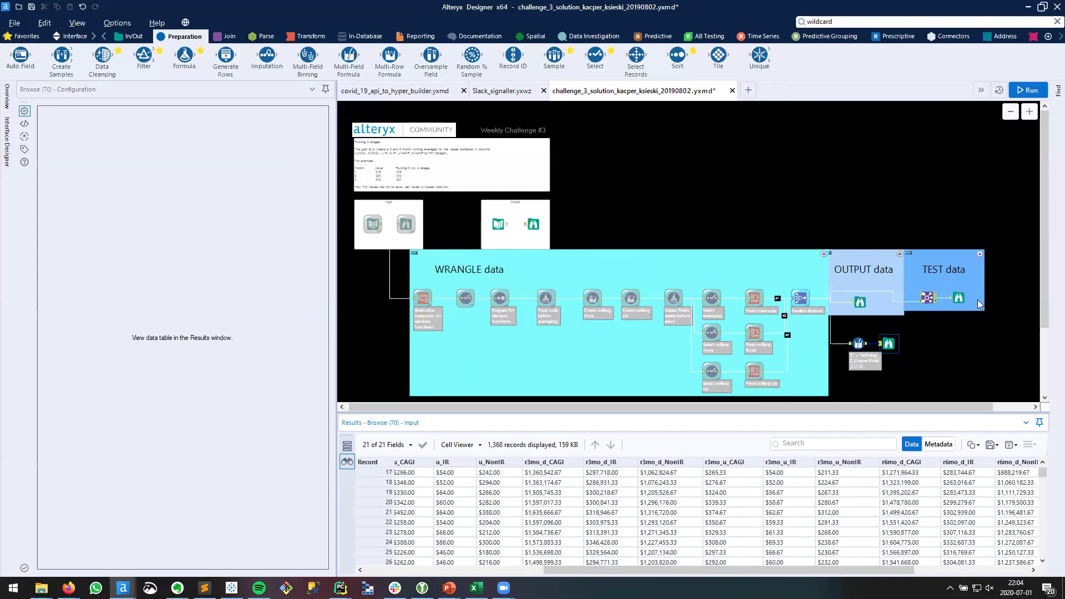
pyautogui.click(862, 337)
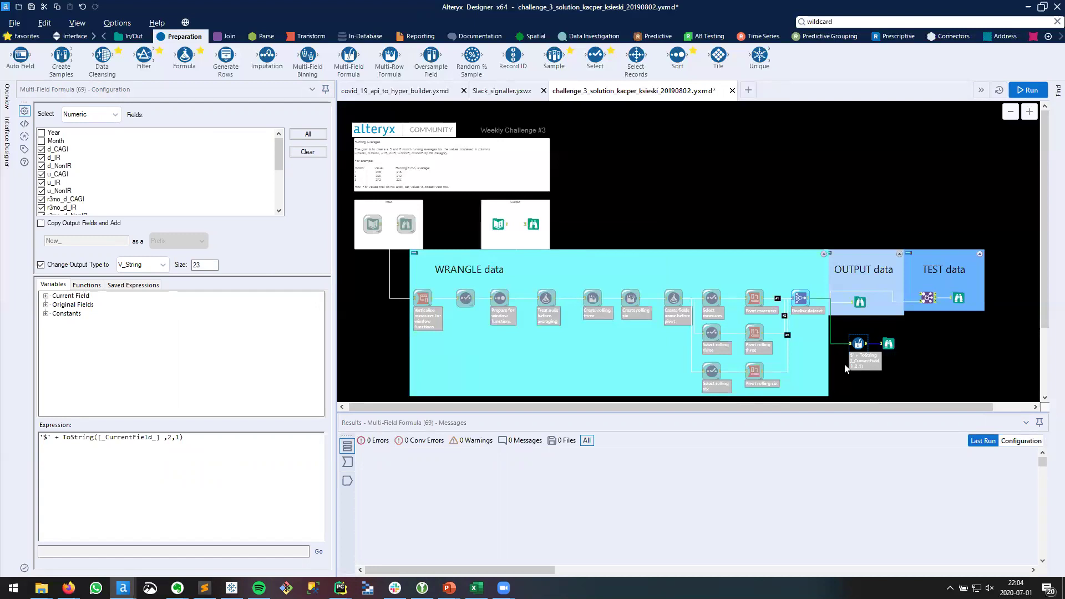
# Add a comment line //$-143.23 below the formula
pyautogui.click(192, 448)
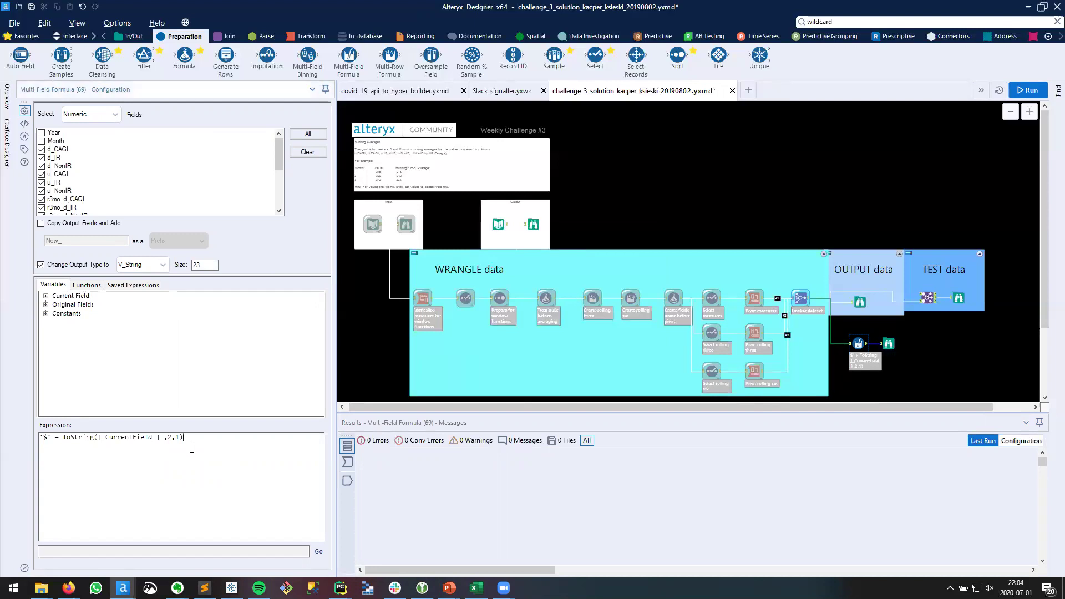
pyautogui.press('Return')
pyautogui.write('//$-143.23')
# Duplicate the comment and edit the copy to read //-$143.23
pyautogui.hotkey('shift', 'Right')
pyautogui.press('Right')
pyautogui.press('Right')
pyautogui.press('Home')
pyautogui.hotkey('shift', 'End')
pyautogui.hotkey('ctrl', 'c')
pyautogui.press('End')
pyautogui.press('Return')
pyautogui.hotkey('ctrl', 'v')
pyautogui.press('BackSpace')
pyautogui.press('Left')
pyautogui.write('-')
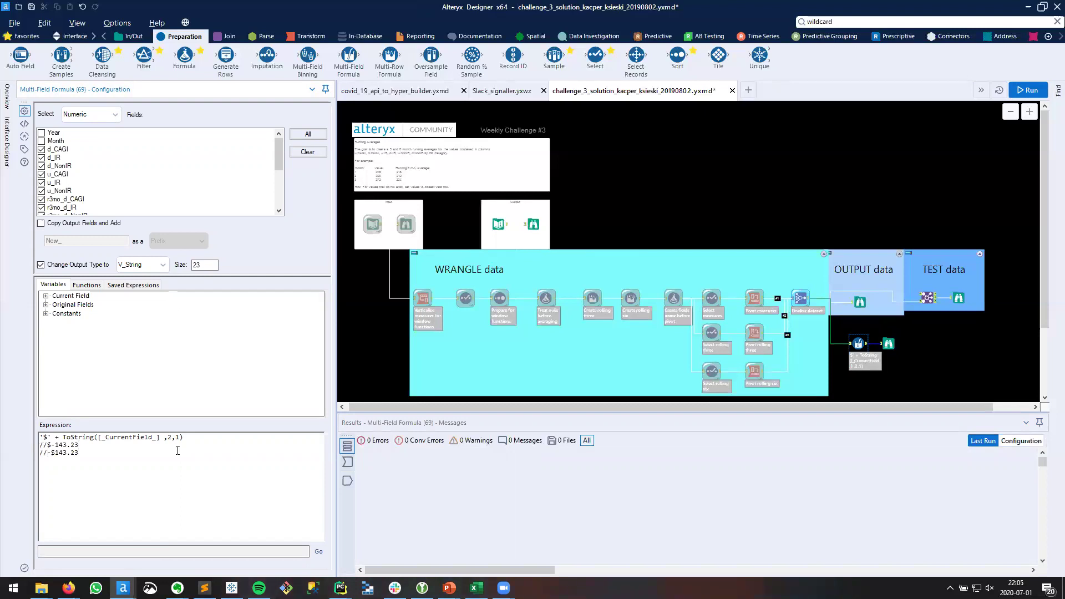
# Start the formula with IF [_CurrentField_] >= 0 THEN before the '$' branch
pyautogui.press('Return')
pyautogui.press('Up')
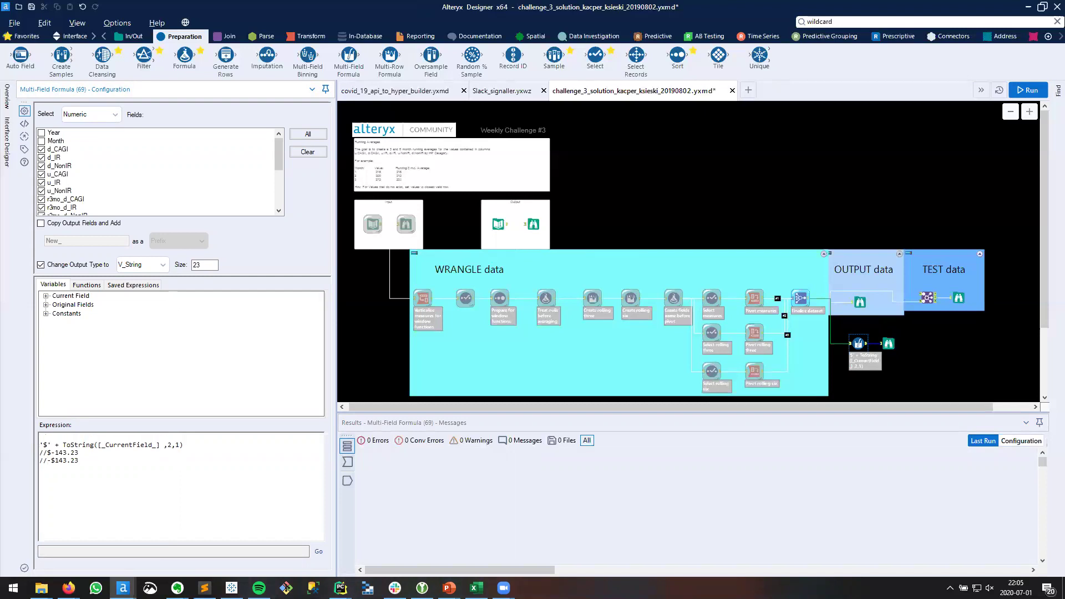
pyautogui.write('IF')
pyautogui.click(46, 296)
pyautogui.doubleClick(78, 305)
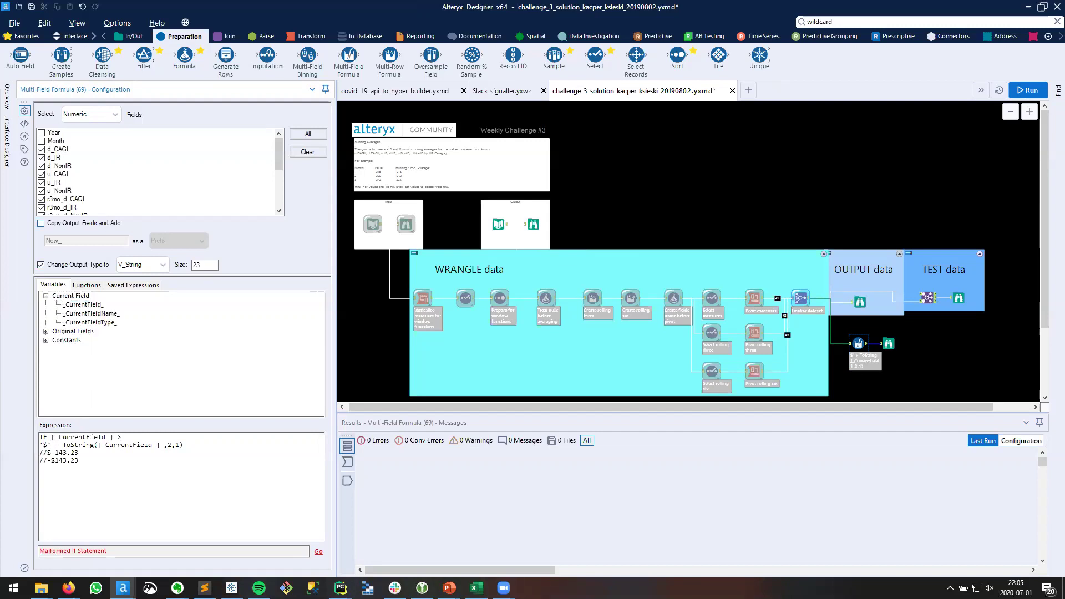
pyautogui.write('>= 0 ')
pyautogui.write('THEN')
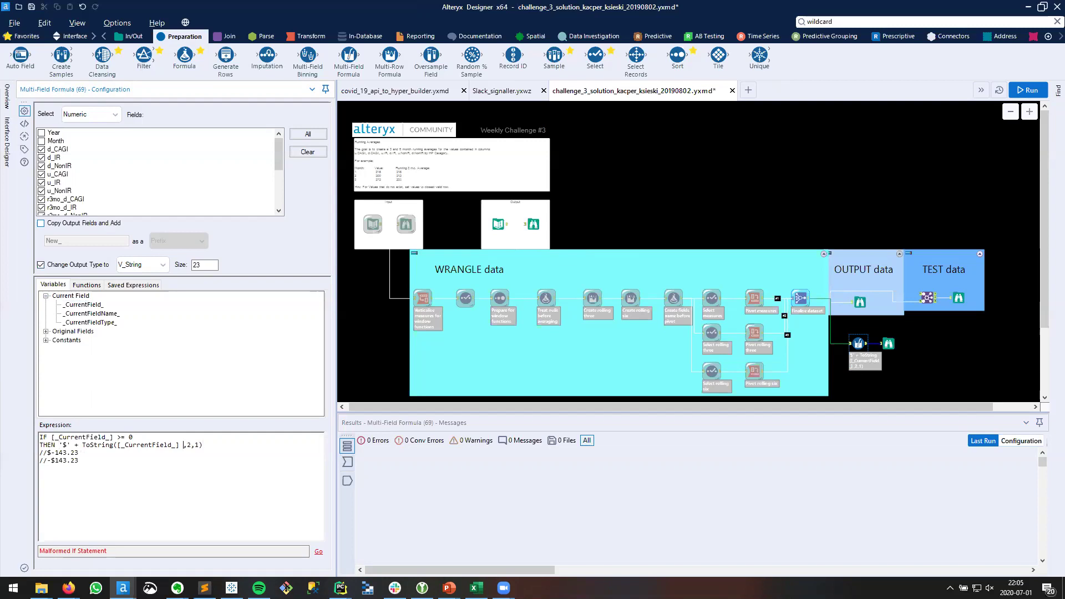
pyautogui.press('BackSpace')
pyautogui.press('Right')
# Add an ELSE branch using '-$' + ToString(...) and close with ENDIF
pyautogui.press('End')
pyautogui.press('Return')
pyautogui.write('ELSE')
pyautogui.press('Up')
pyautogui.press('Right')
pyautogui.hotkey('shift', 'End')
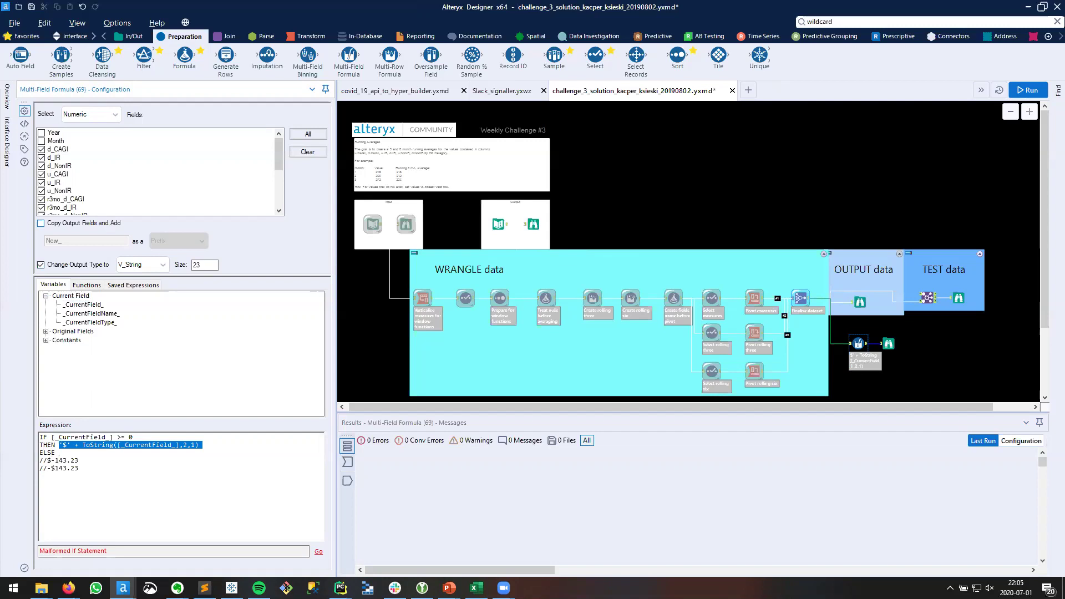
pyautogui.hotkey('ctrl', 'c')
pyautogui.press('Down')
pyautogui.press('End')
pyautogui.hotkey('ctrl', 'v')
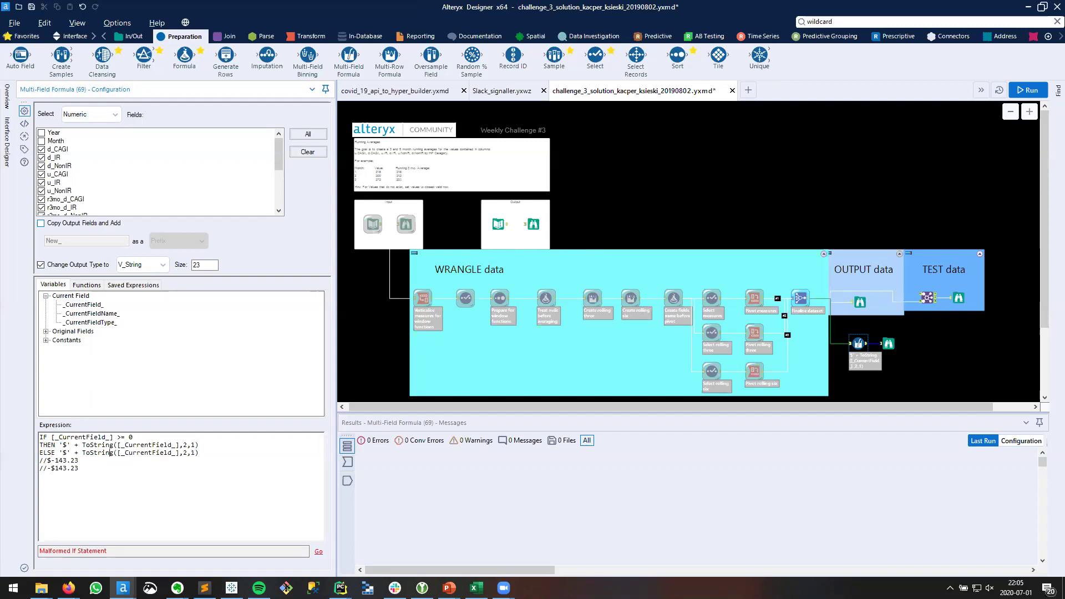
pyautogui.click(63, 453)
pyautogui.write('-')
pyautogui.press('Return')
pyautogui.write('ENDIF')
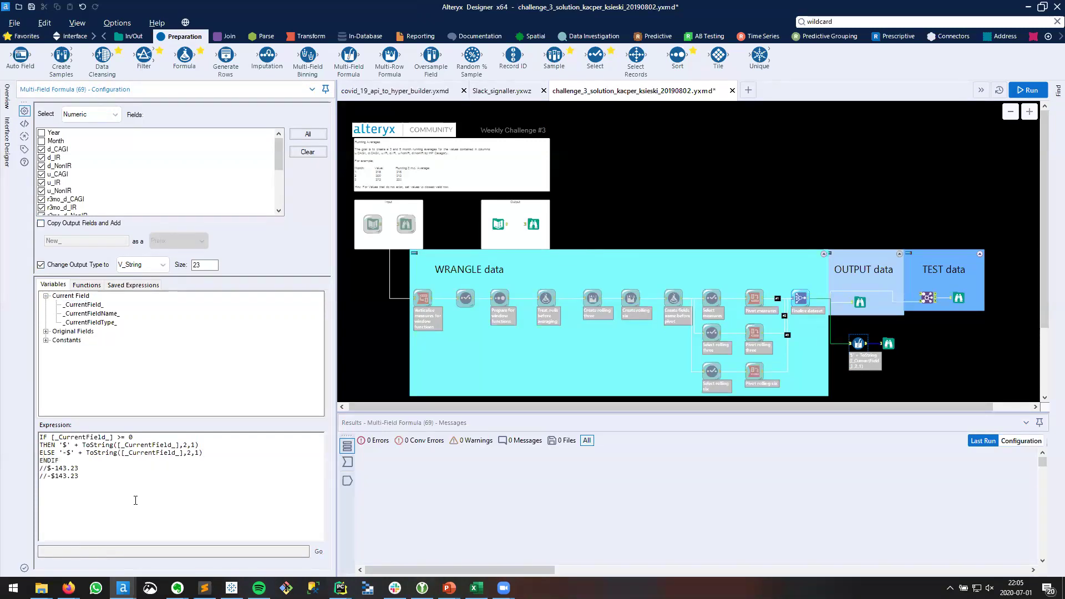
# Rerun the IF-based workflow, check the Browse (70) results, then return to the Multi-Field Formula's Fields list
pyautogui.click(1027, 90)
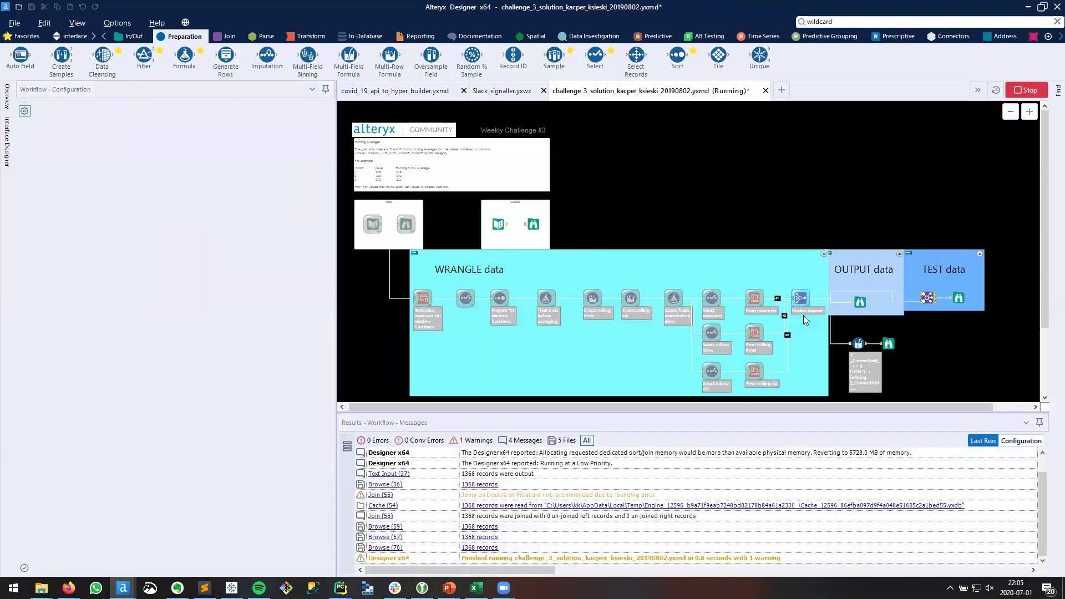
pyautogui.click(638, 336)
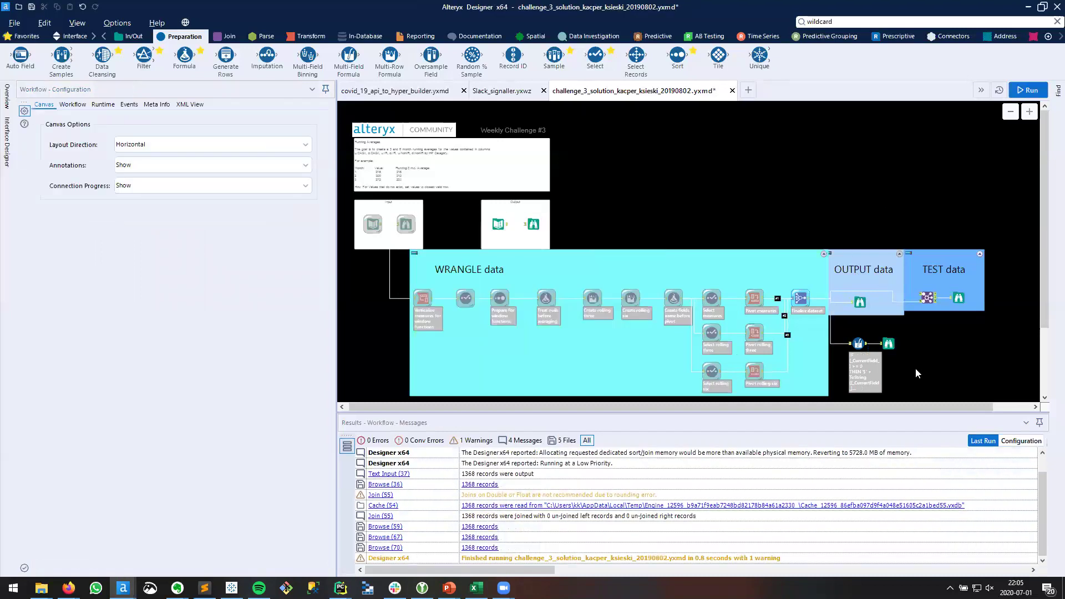
pyautogui.click(888, 344)
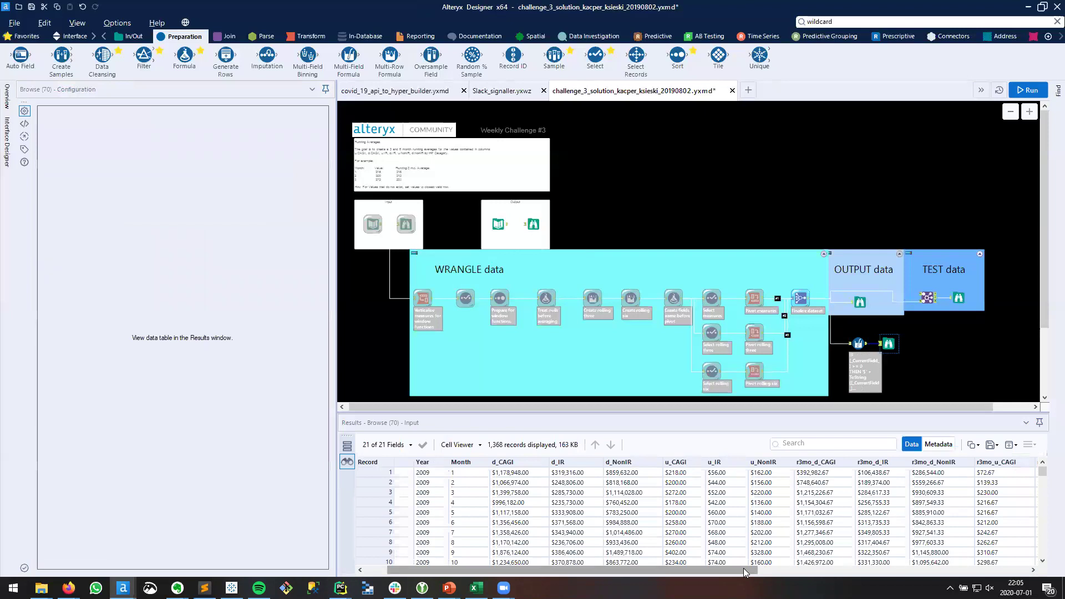
pyautogui.moveTo(745, 573); pyautogui.dragTo(1018, 572)
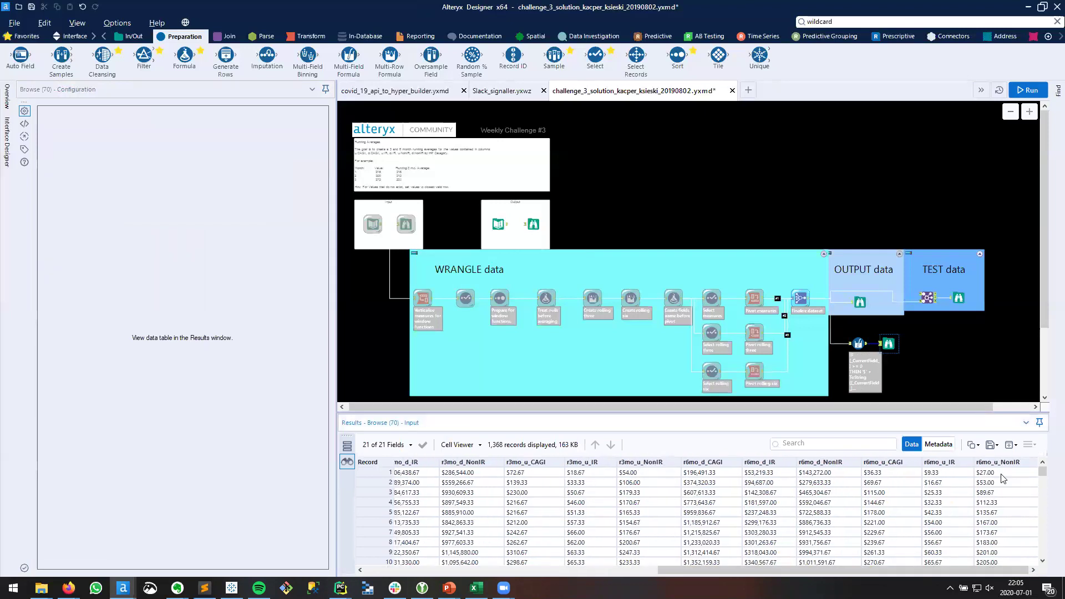
pyautogui.click(858, 343)
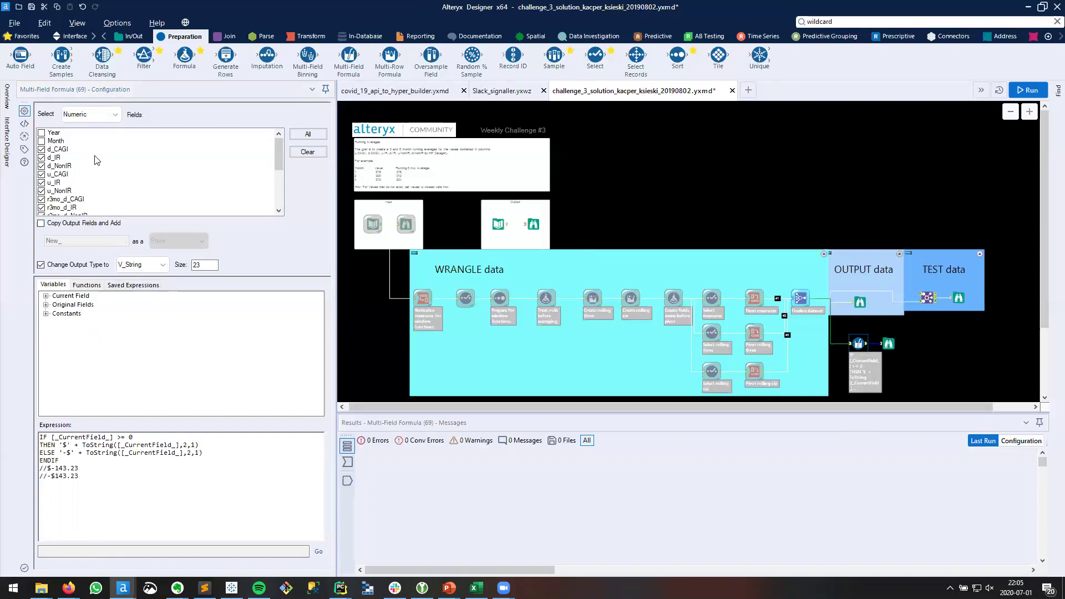
pyautogui.scroll(-4, 97, 161)
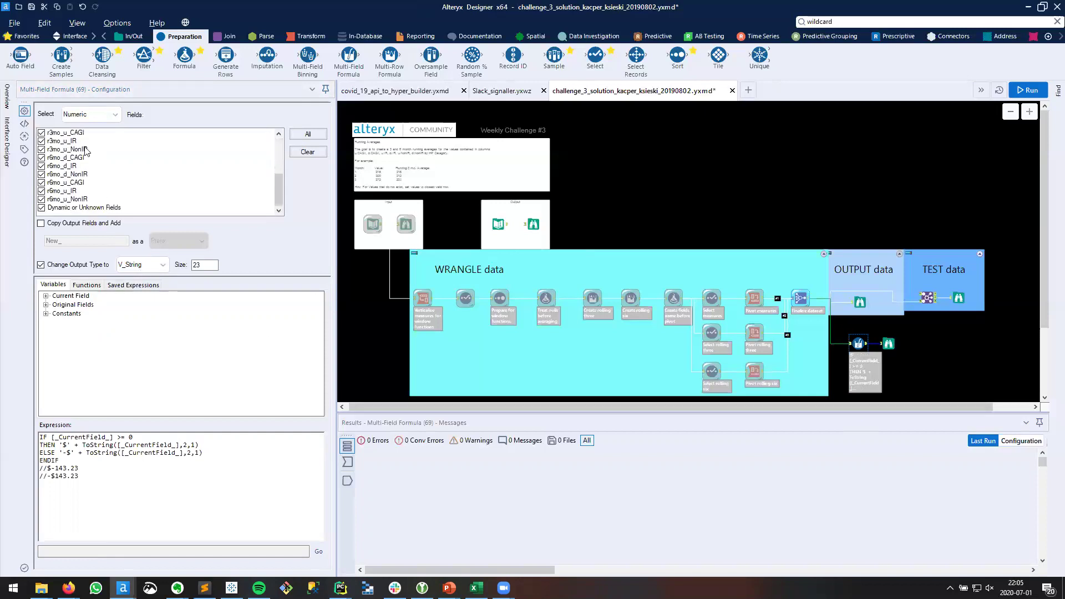